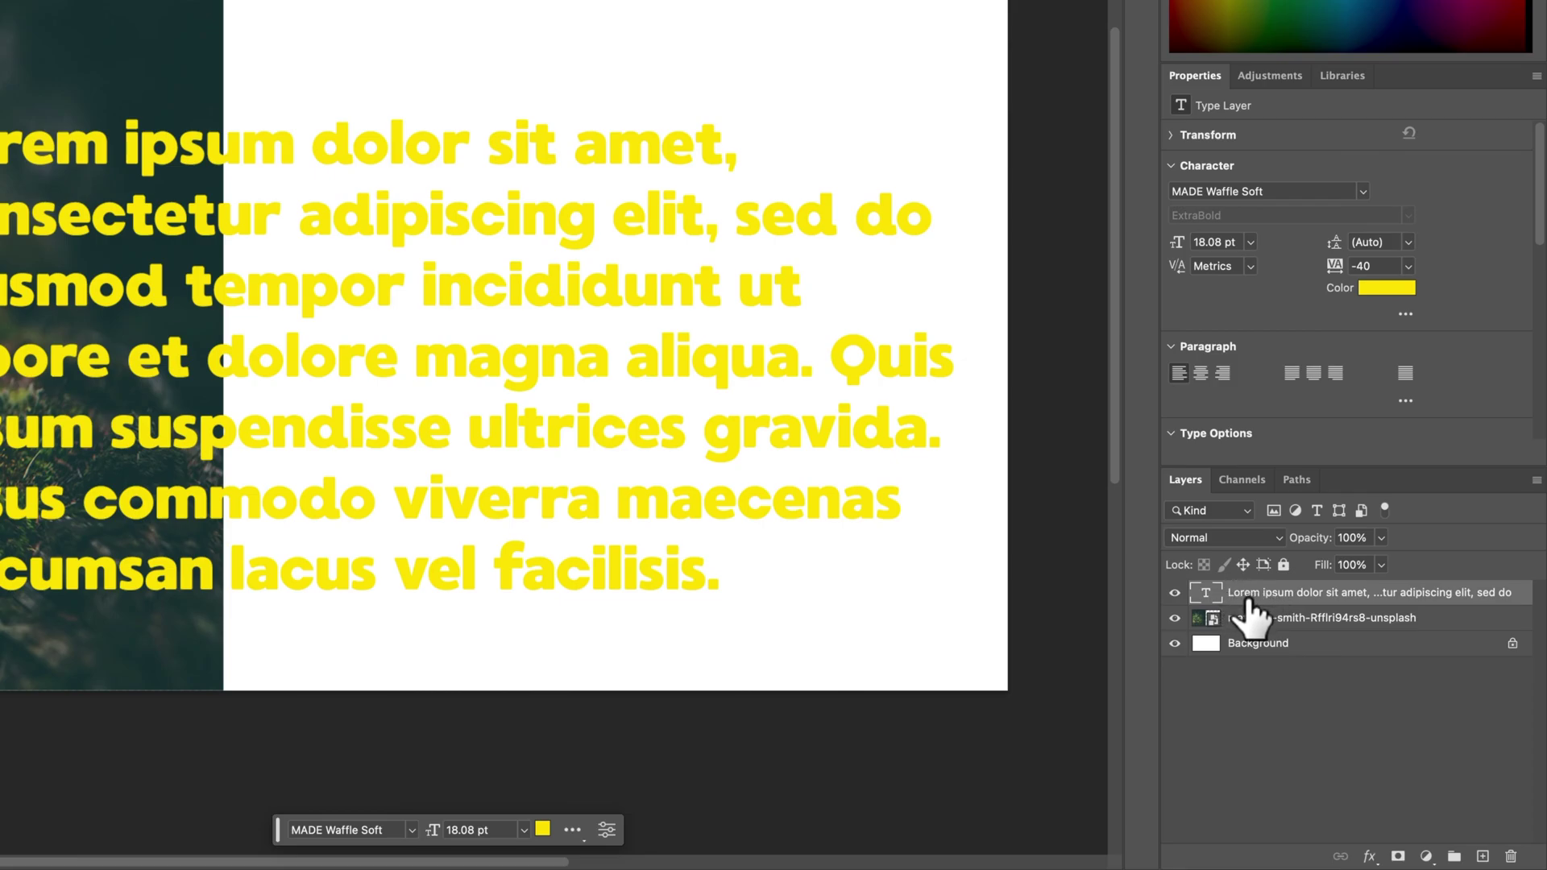
# Select the matthew-smith forest photo layer in the Layers panel.
pyautogui.click(1248, 621)
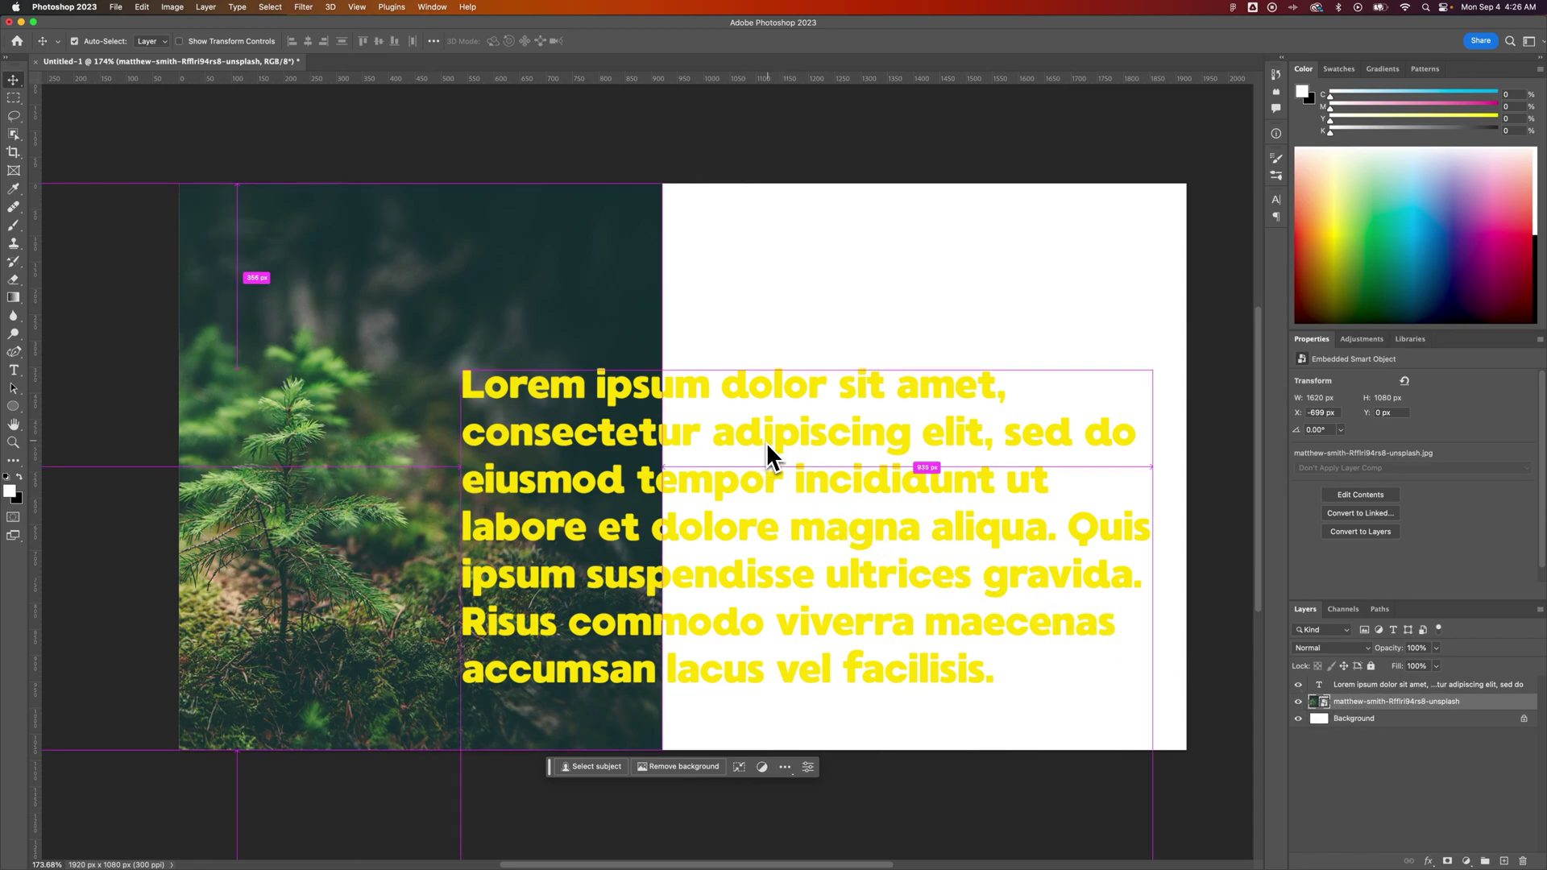
# Turn on Free Transform for the matthew-smith photo layer, using the Edit menu.
pyautogui.press('super+t')
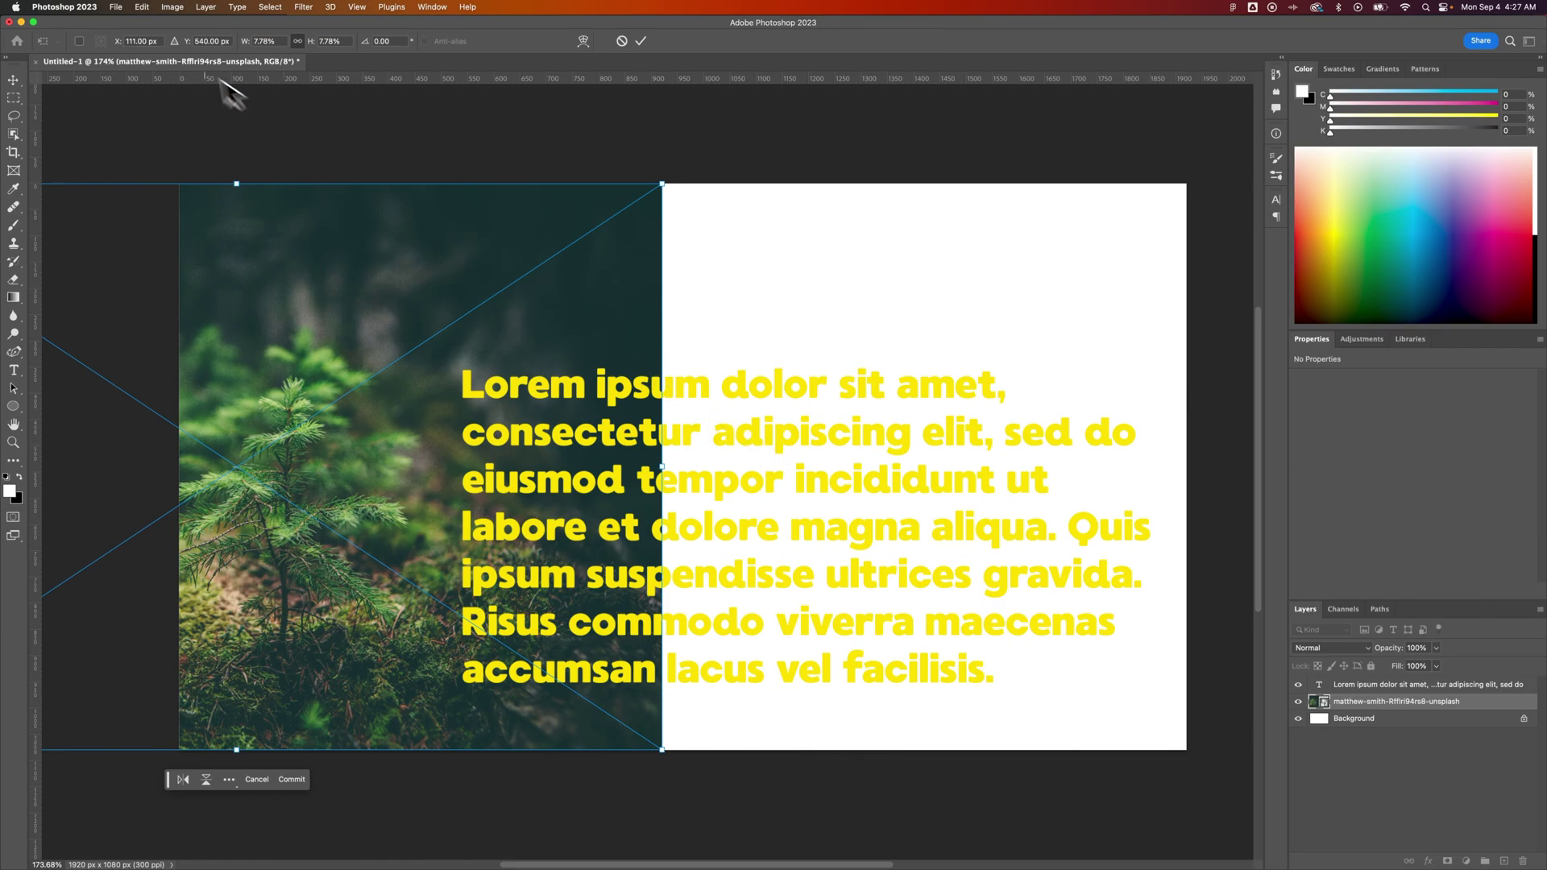
pyautogui.click(115, 7)
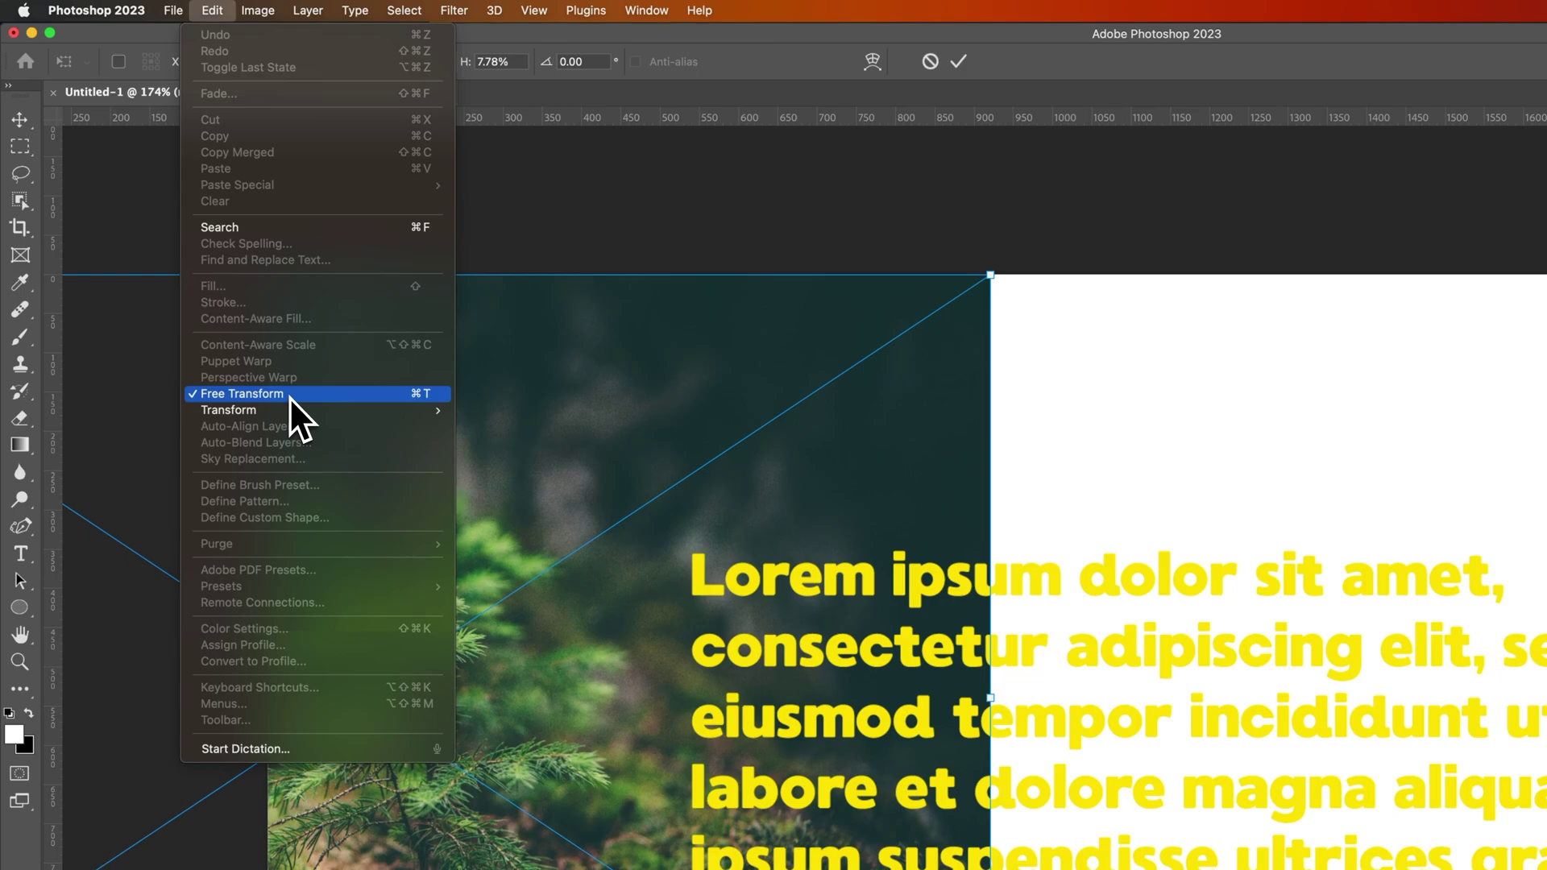
pyautogui.click(415, 399)
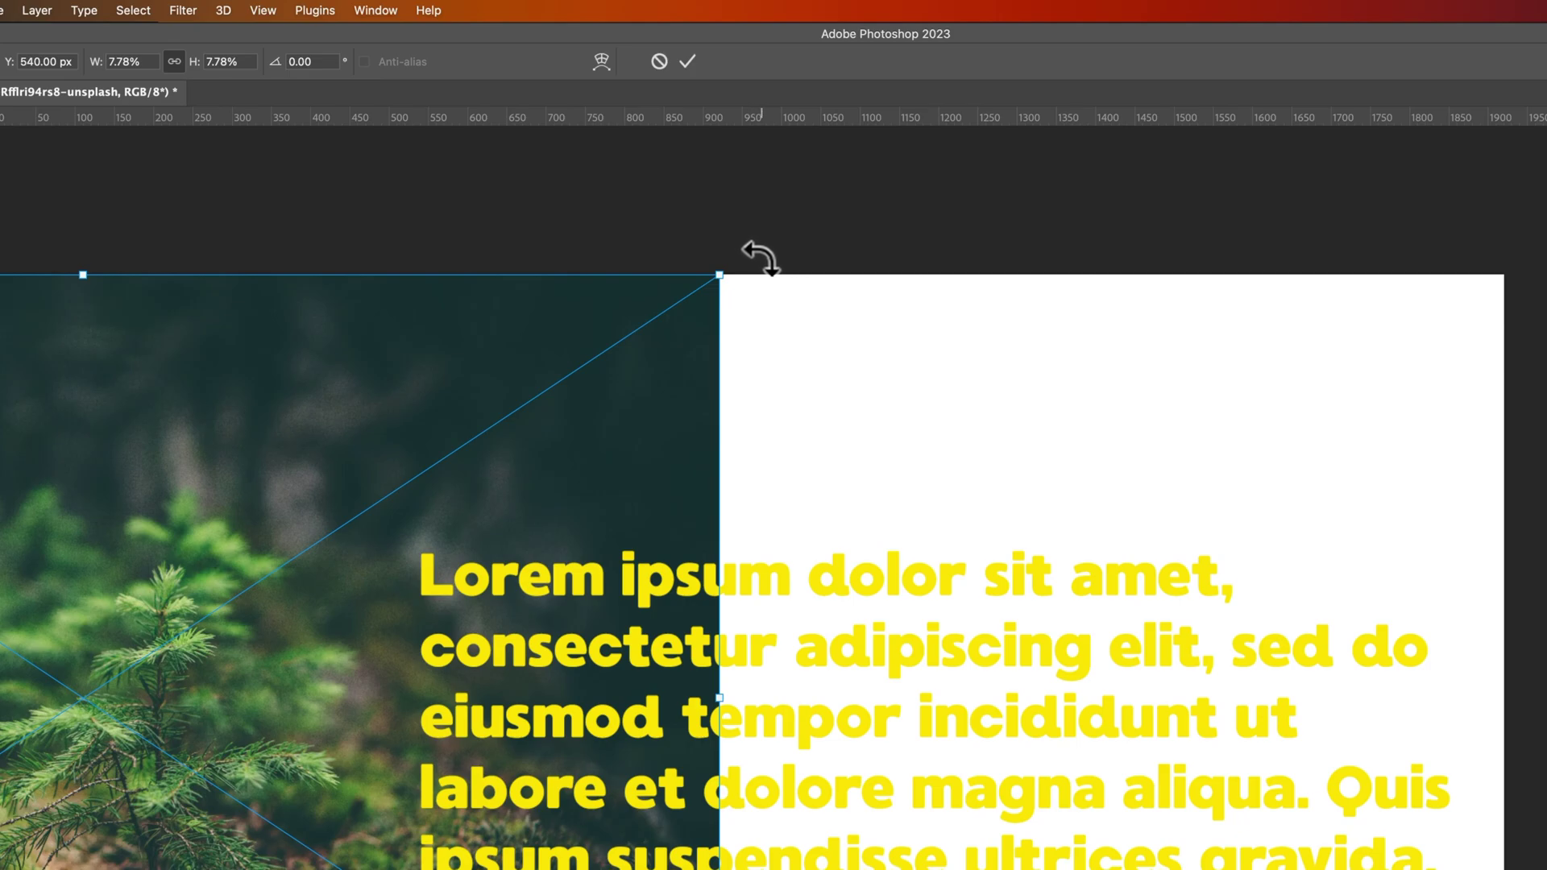
# Rotate the forest photo counterclockwise, undoing overshoots, and settle near -8.7 degrees.
pyautogui.moveTo(749, 256)
pyautogui.mouseDown()
pyautogui.moveTo(740, 215)
pyautogui.moveTo(828, 501)
pyautogui.moveTo(707, 228)
pyautogui.moveTo(661, 170)
pyautogui.mouseUp()
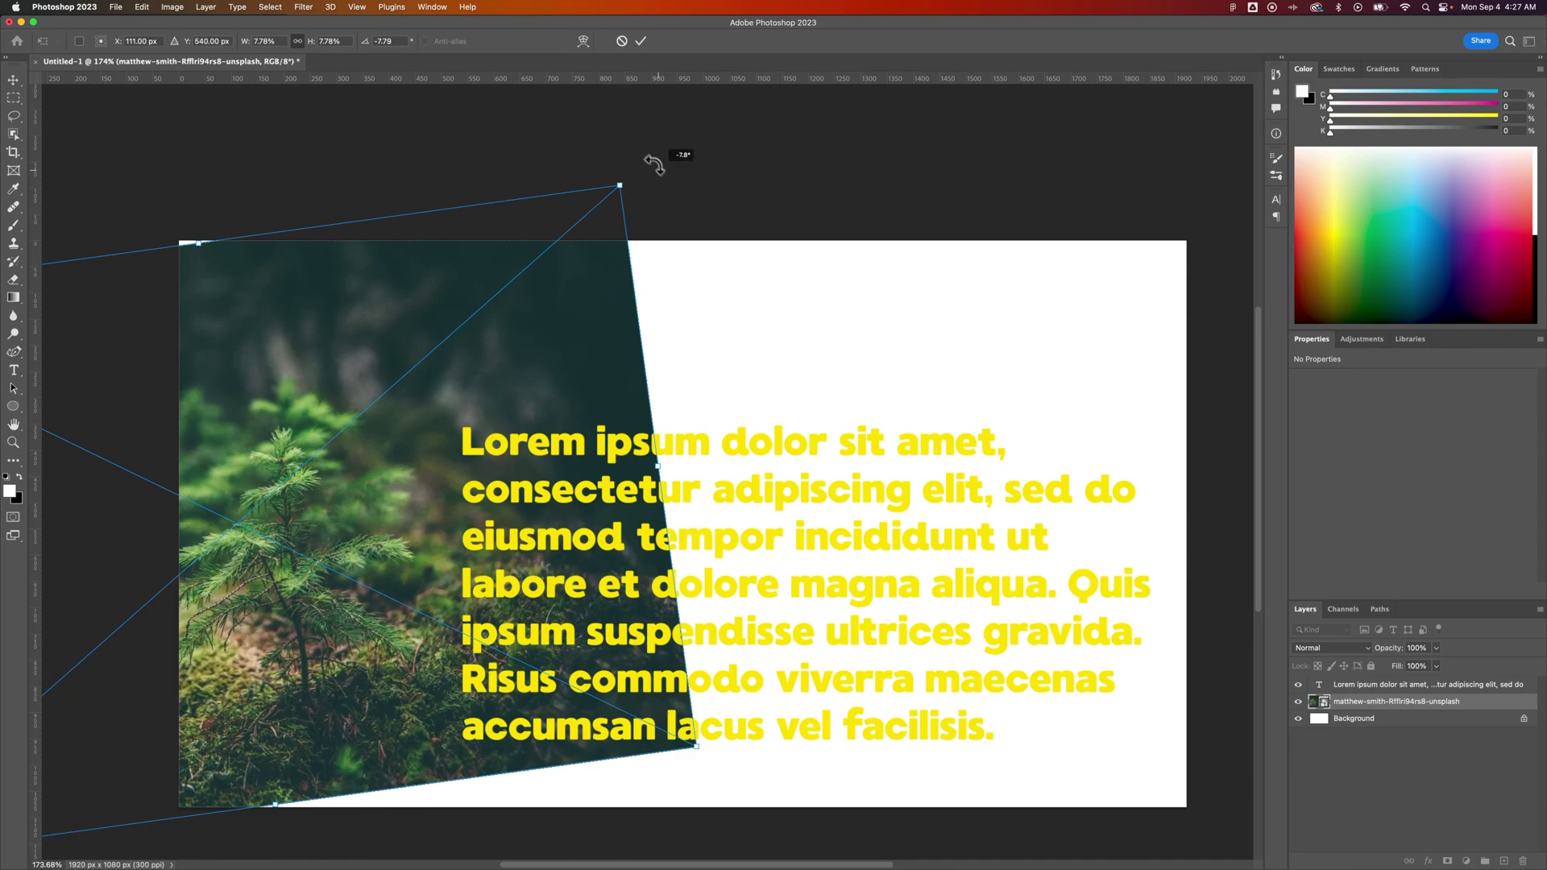
pyautogui.moveTo(661, 170); pyautogui.dragTo(525, 83)
pyautogui.hotkey('ctrl', 'z')
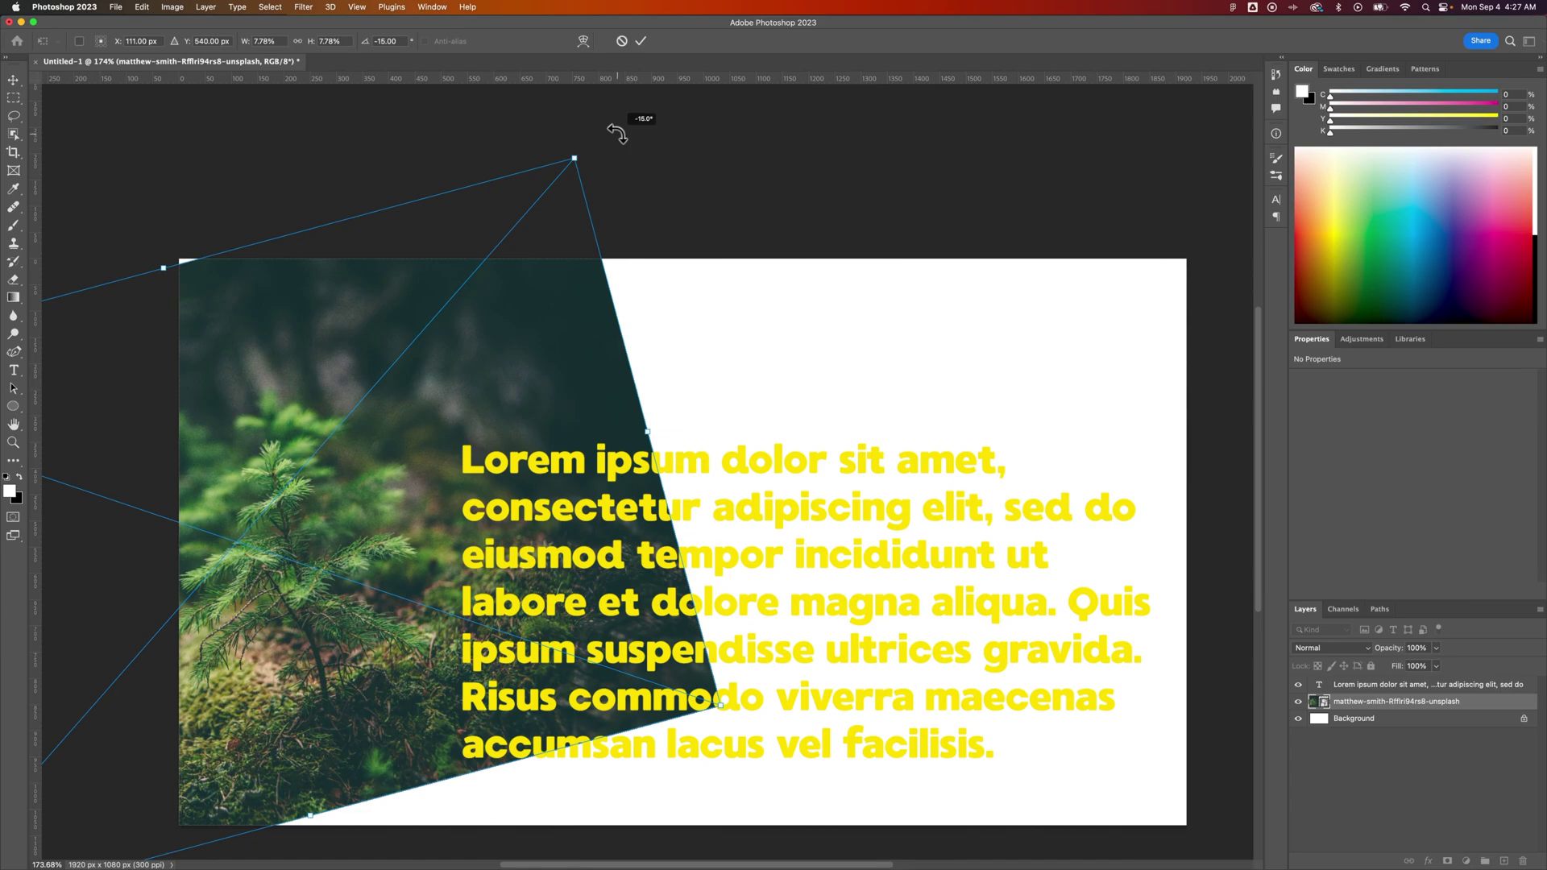
pyautogui.moveTo(618, 133); pyautogui.dragTo(377, 115)
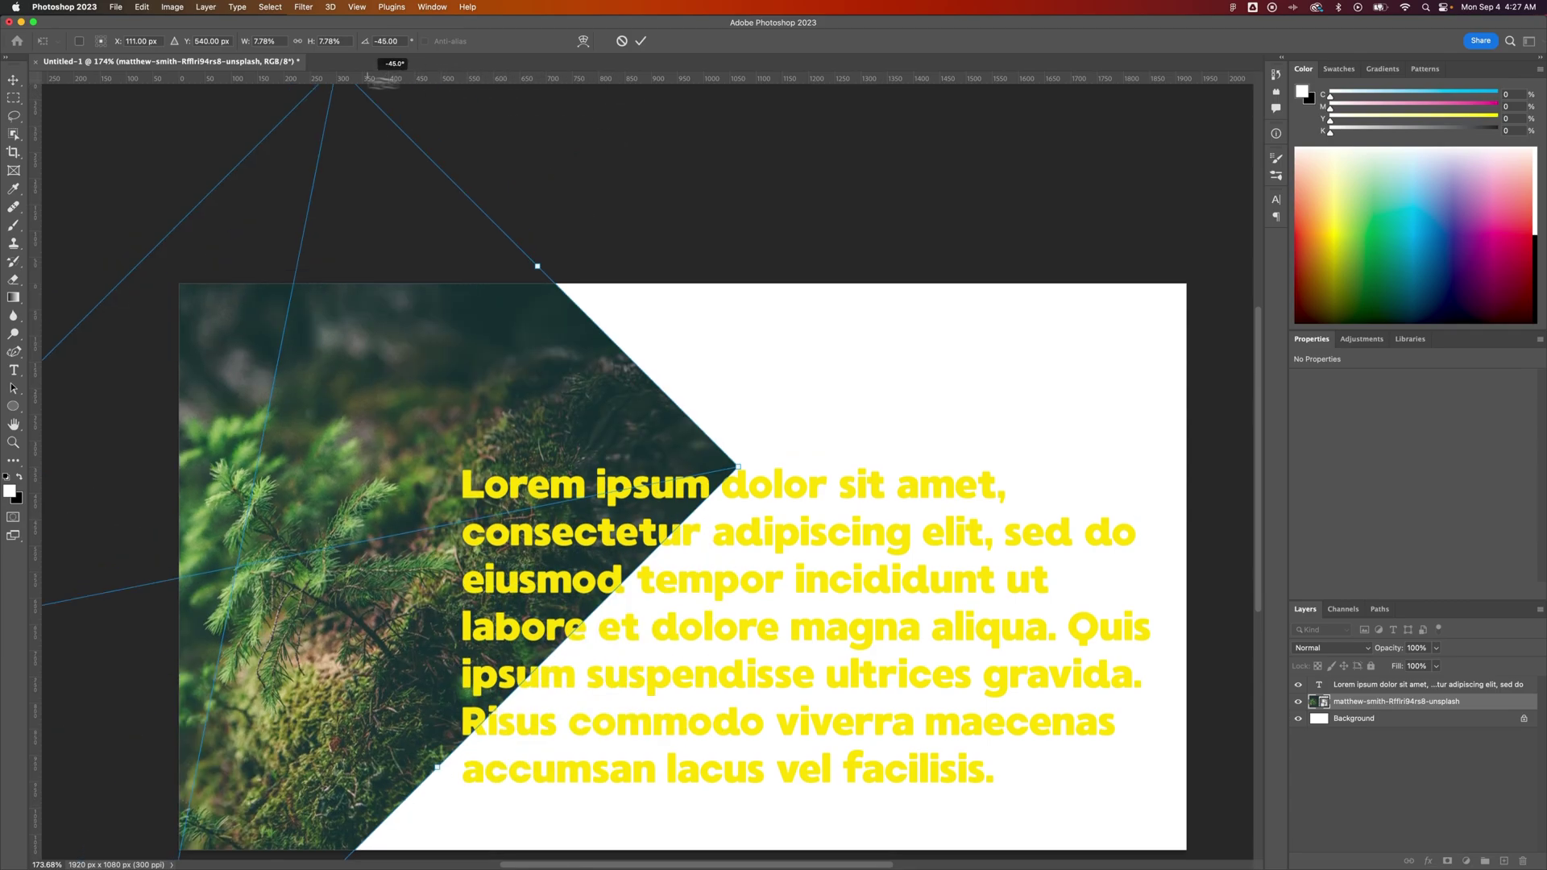
pyautogui.hotkey('ctrl', 'z')
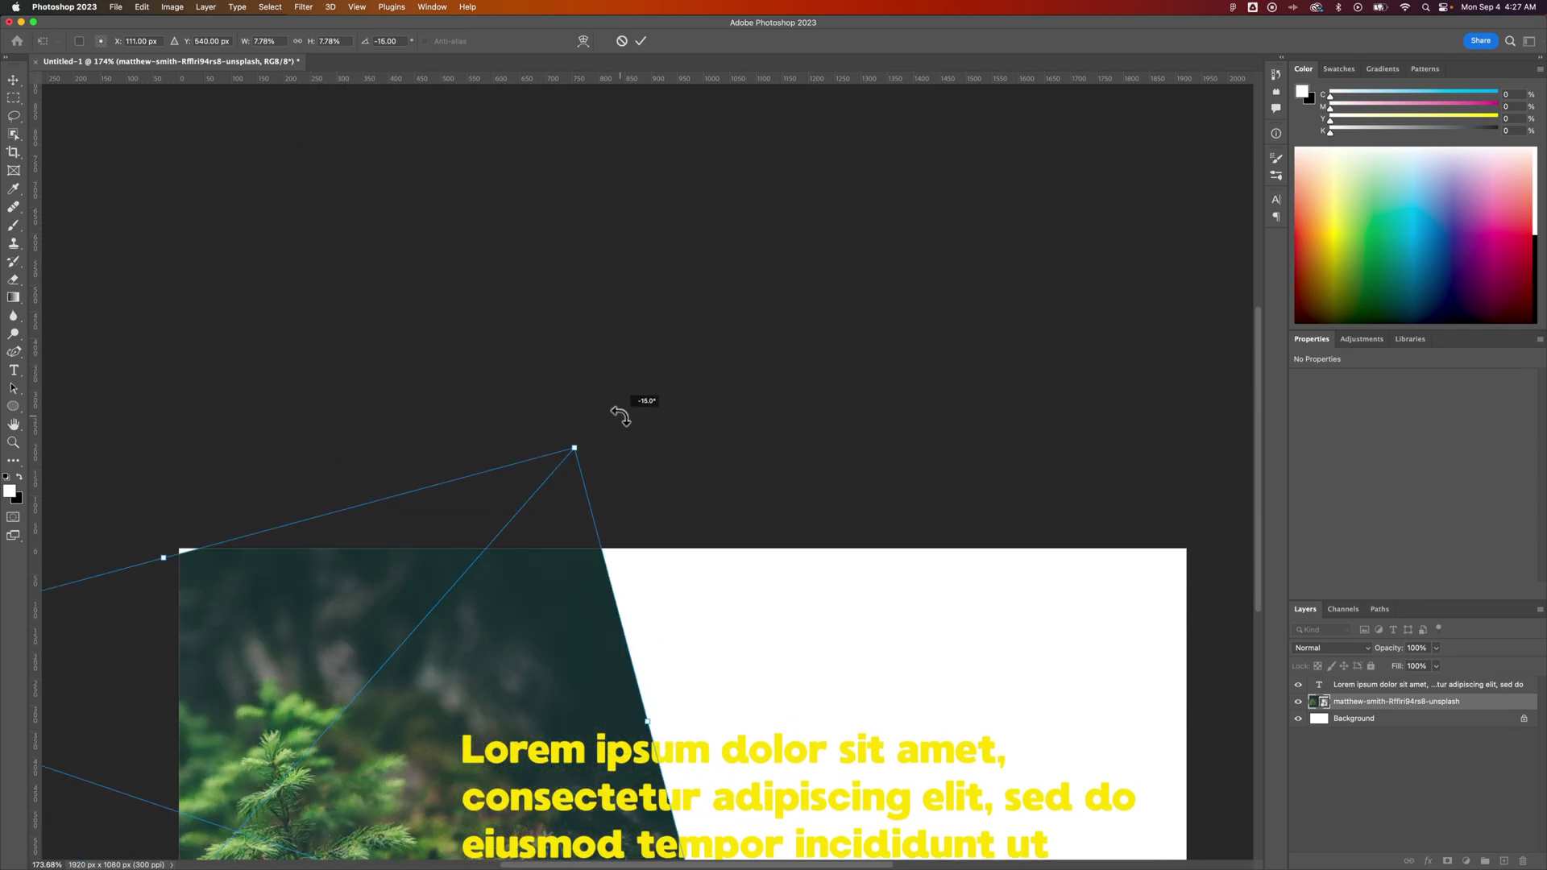
pyautogui.moveTo(637, 544); pyautogui.dragTo(592, 333)
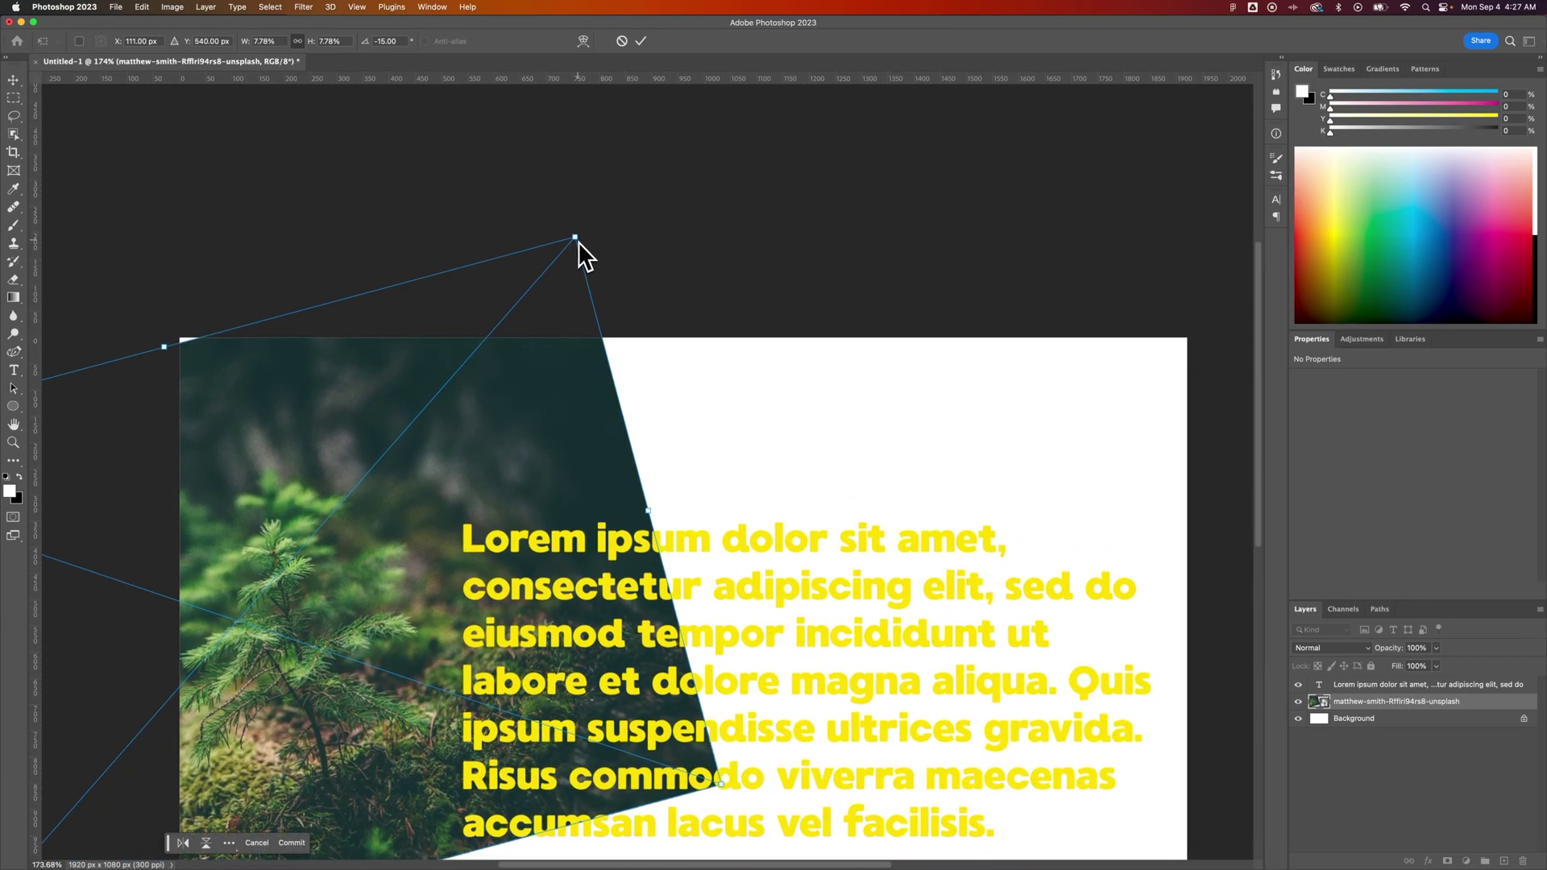
pyautogui.moveTo(695, 339); pyautogui.dragTo(704, 287)
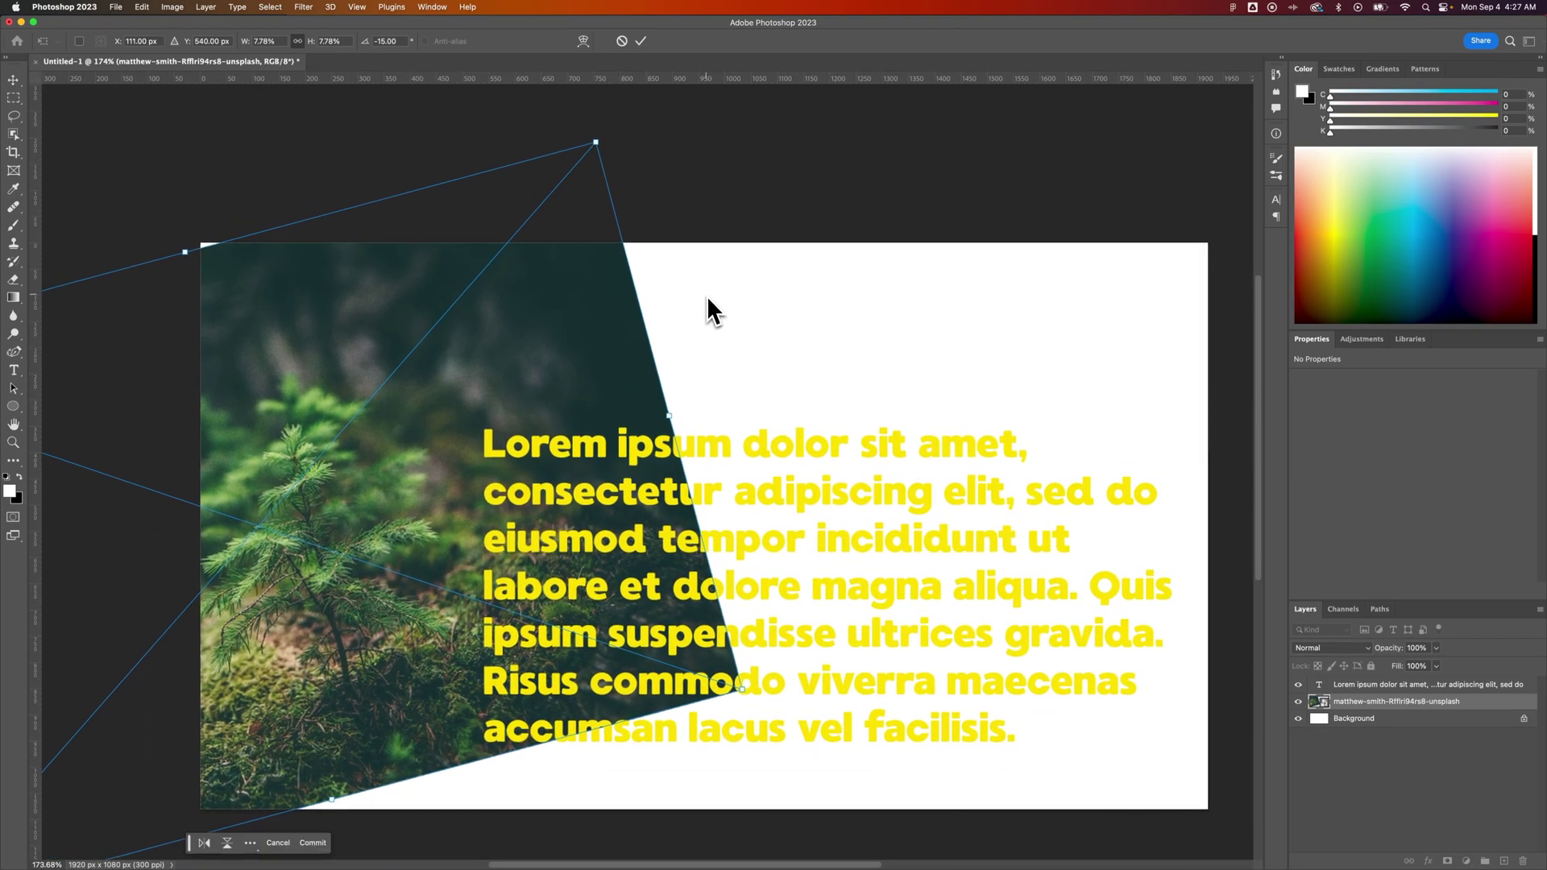
pyautogui.moveTo(707, 305); pyautogui.dragTo(821, 290)
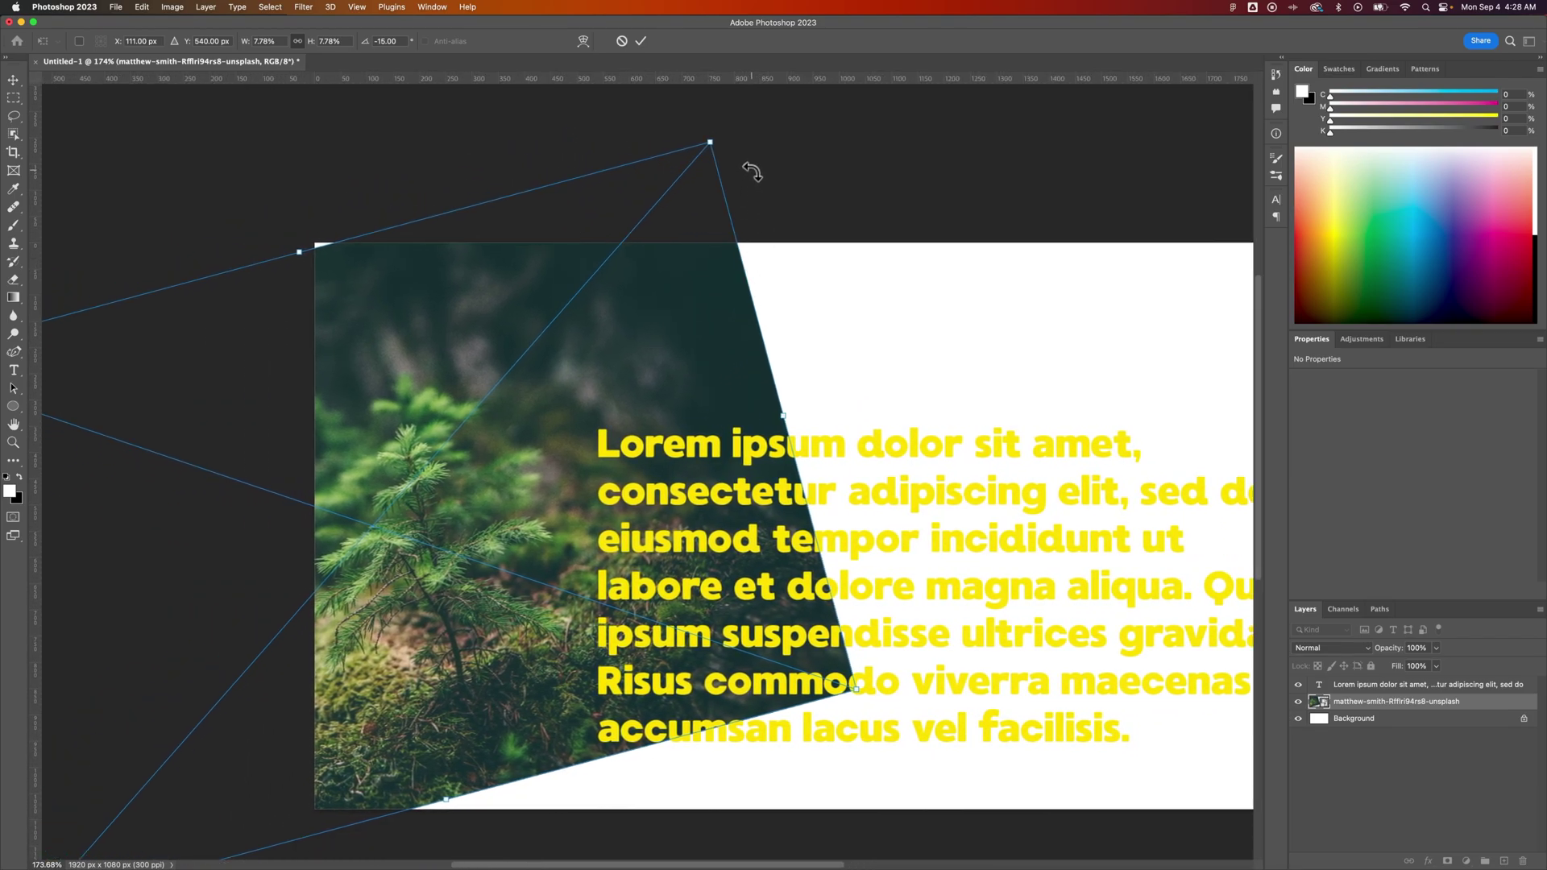
pyautogui.moveTo(751, 171); pyautogui.dragTo(802, 227)
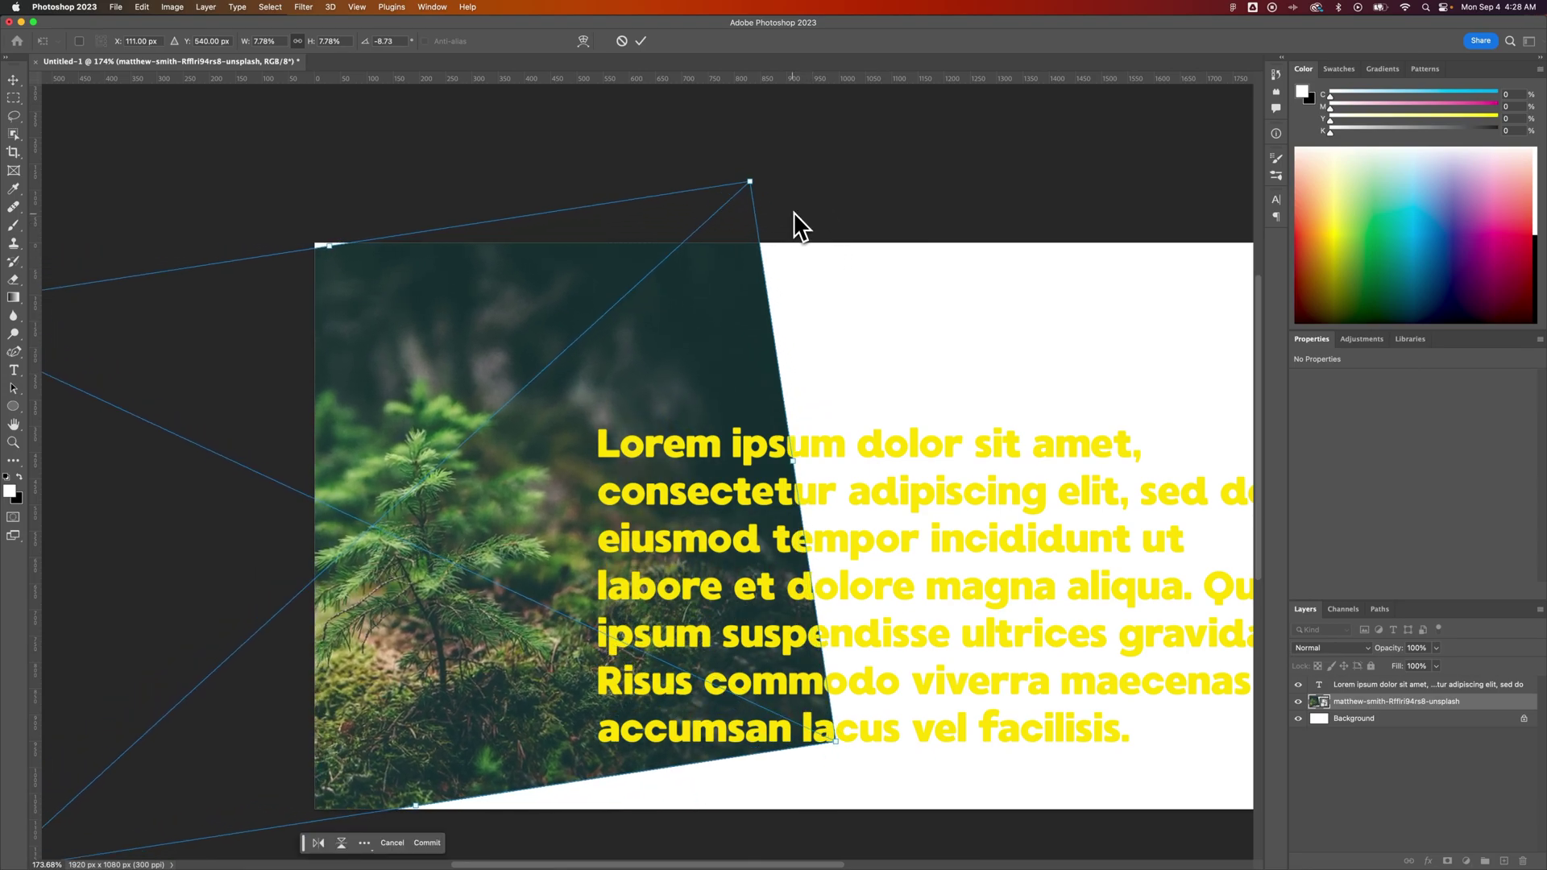
# Adjust the rotation angle in the options bar and commit the photo at about -8.7°.
pyautogui.click(399, 40)
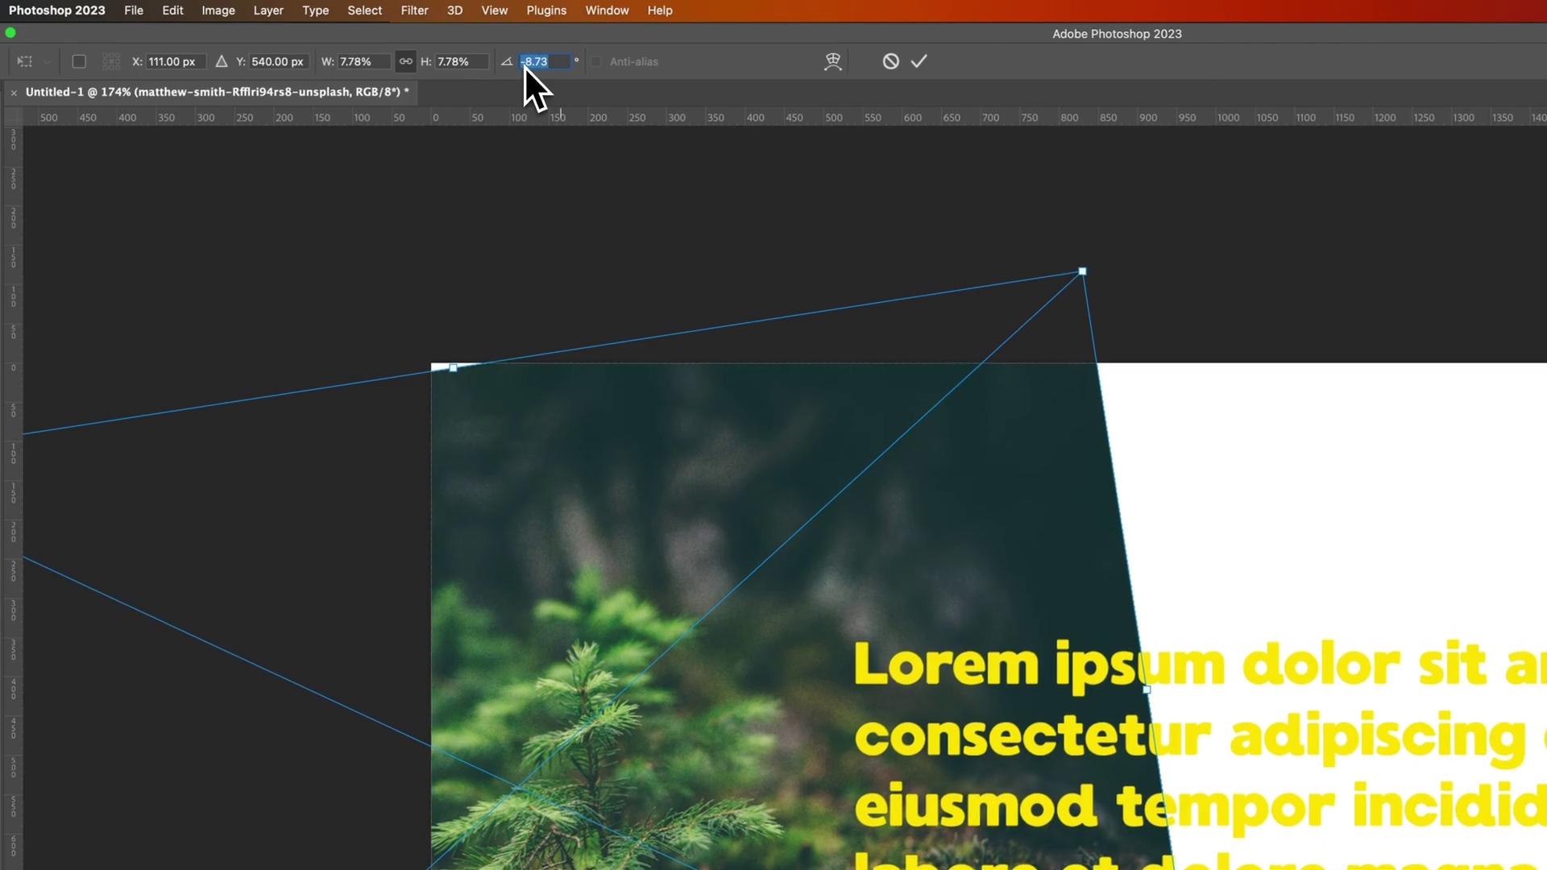
pyautogui.scroll(2, 532, 73)
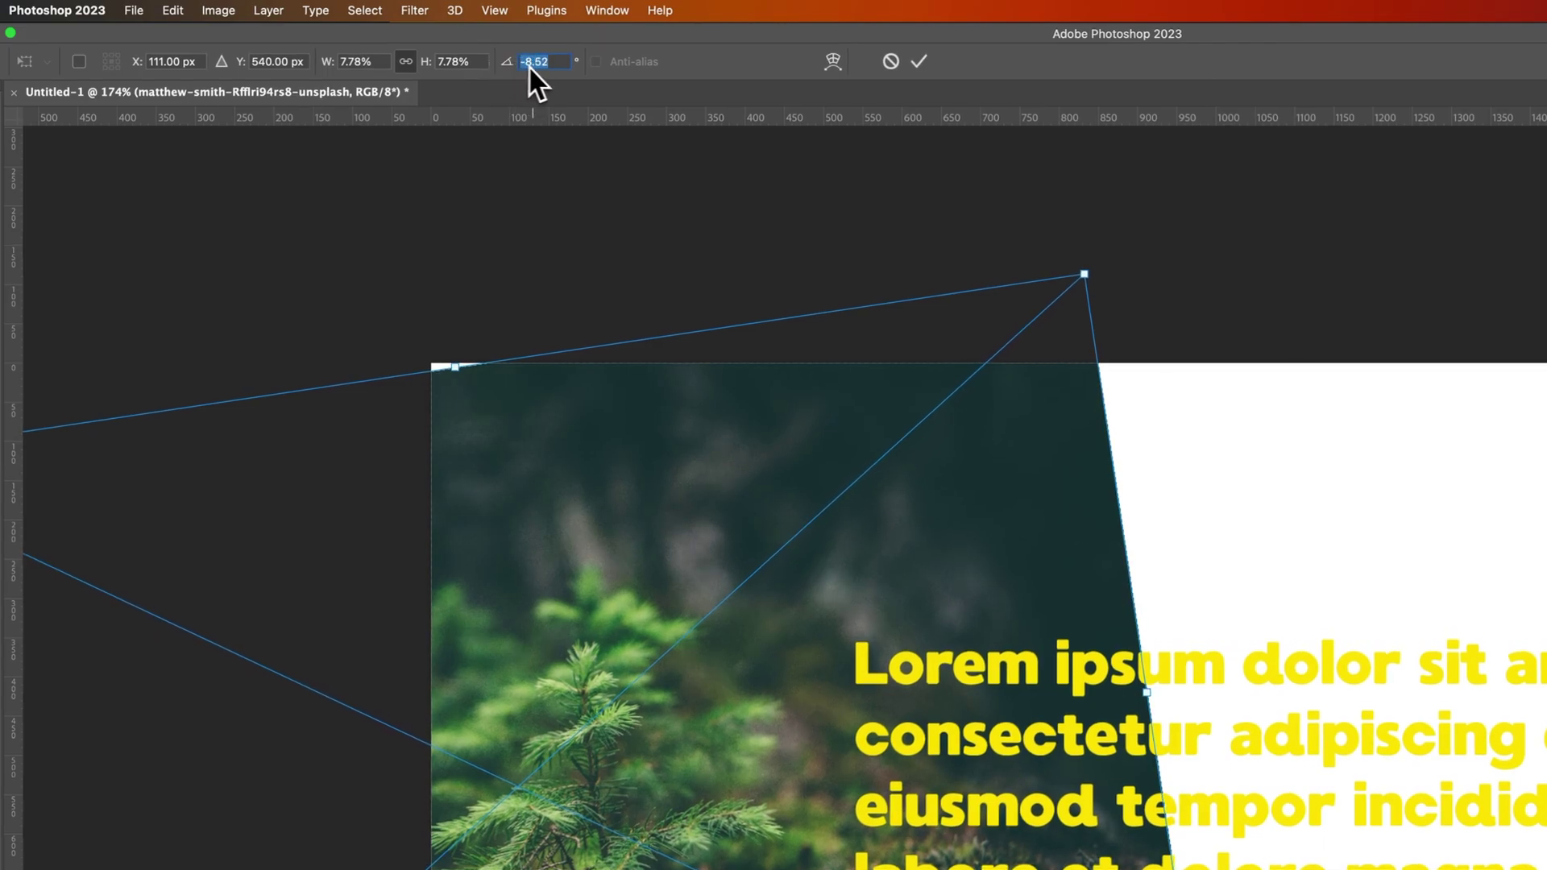
pyautogui.scroll(5, 530, 68)
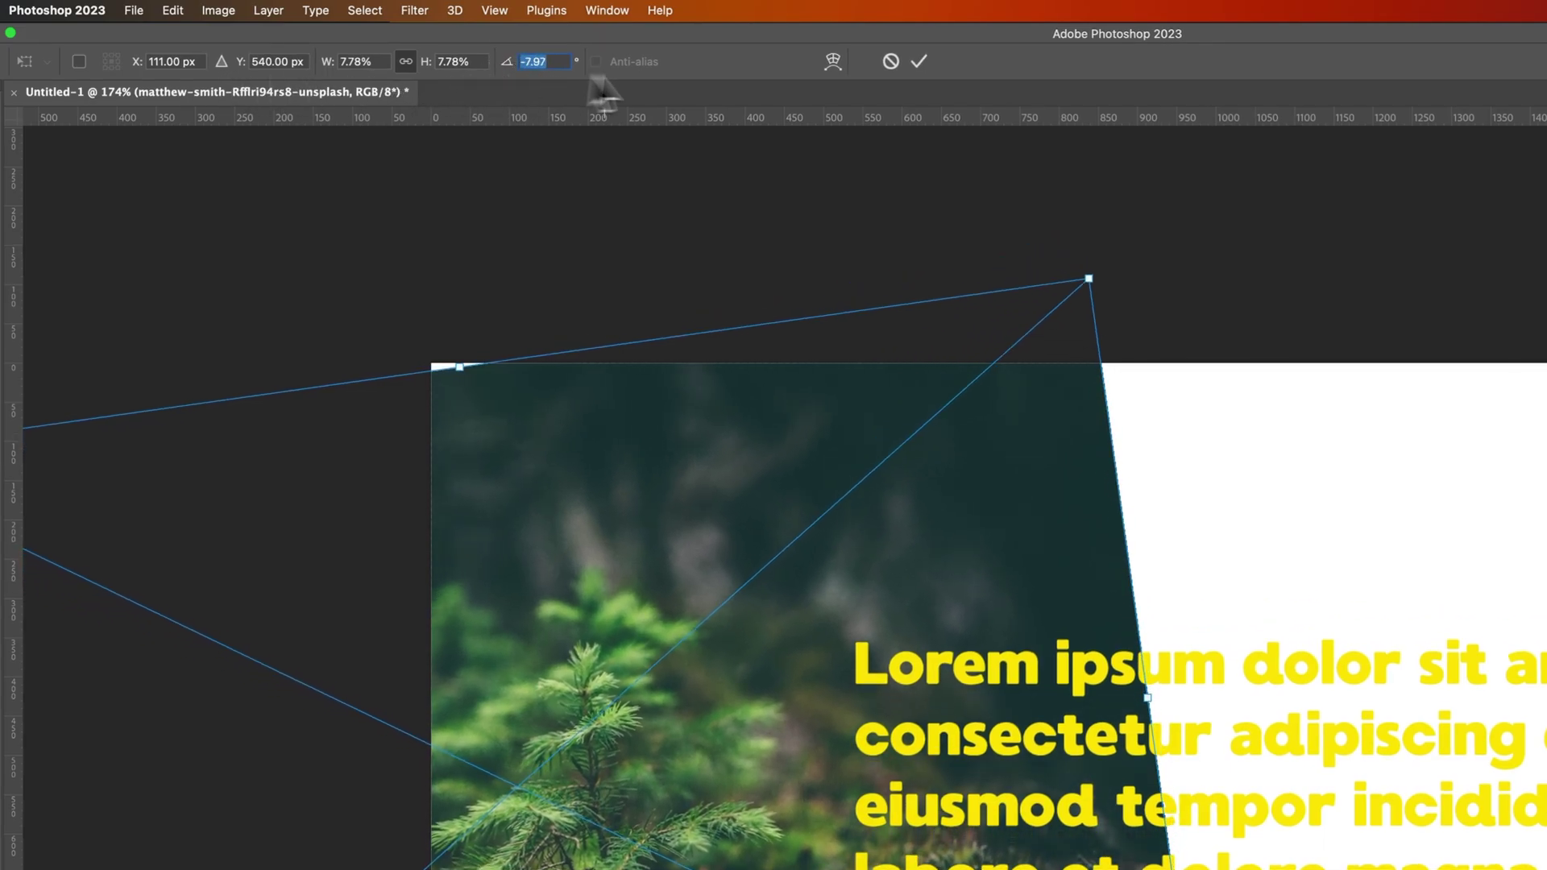
pyautogui.scroll(-5, 580, 78)
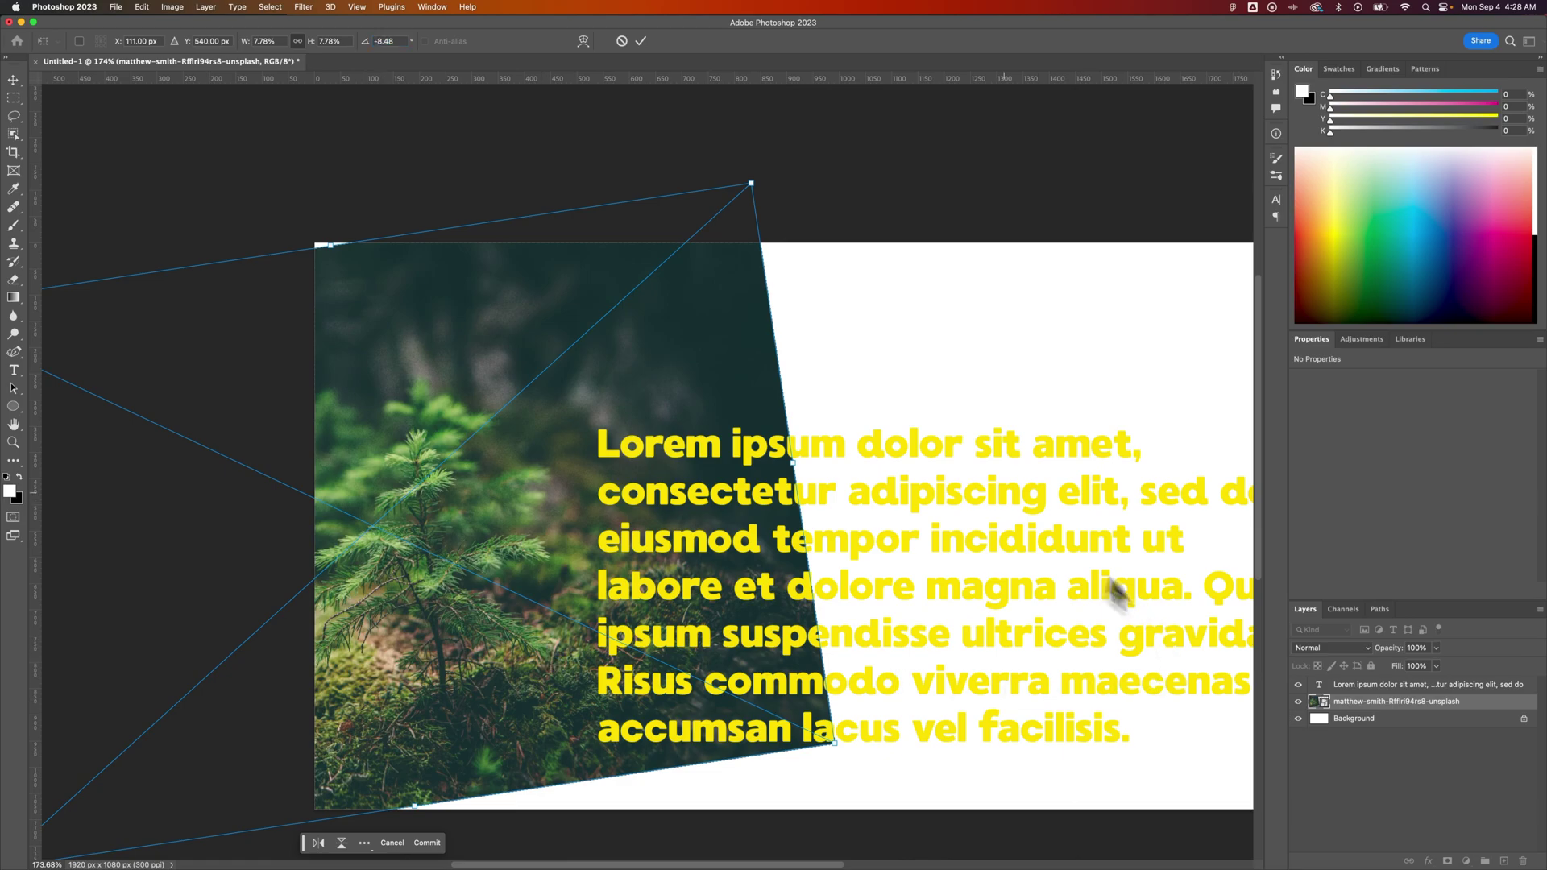
pyautogui.press('Return')
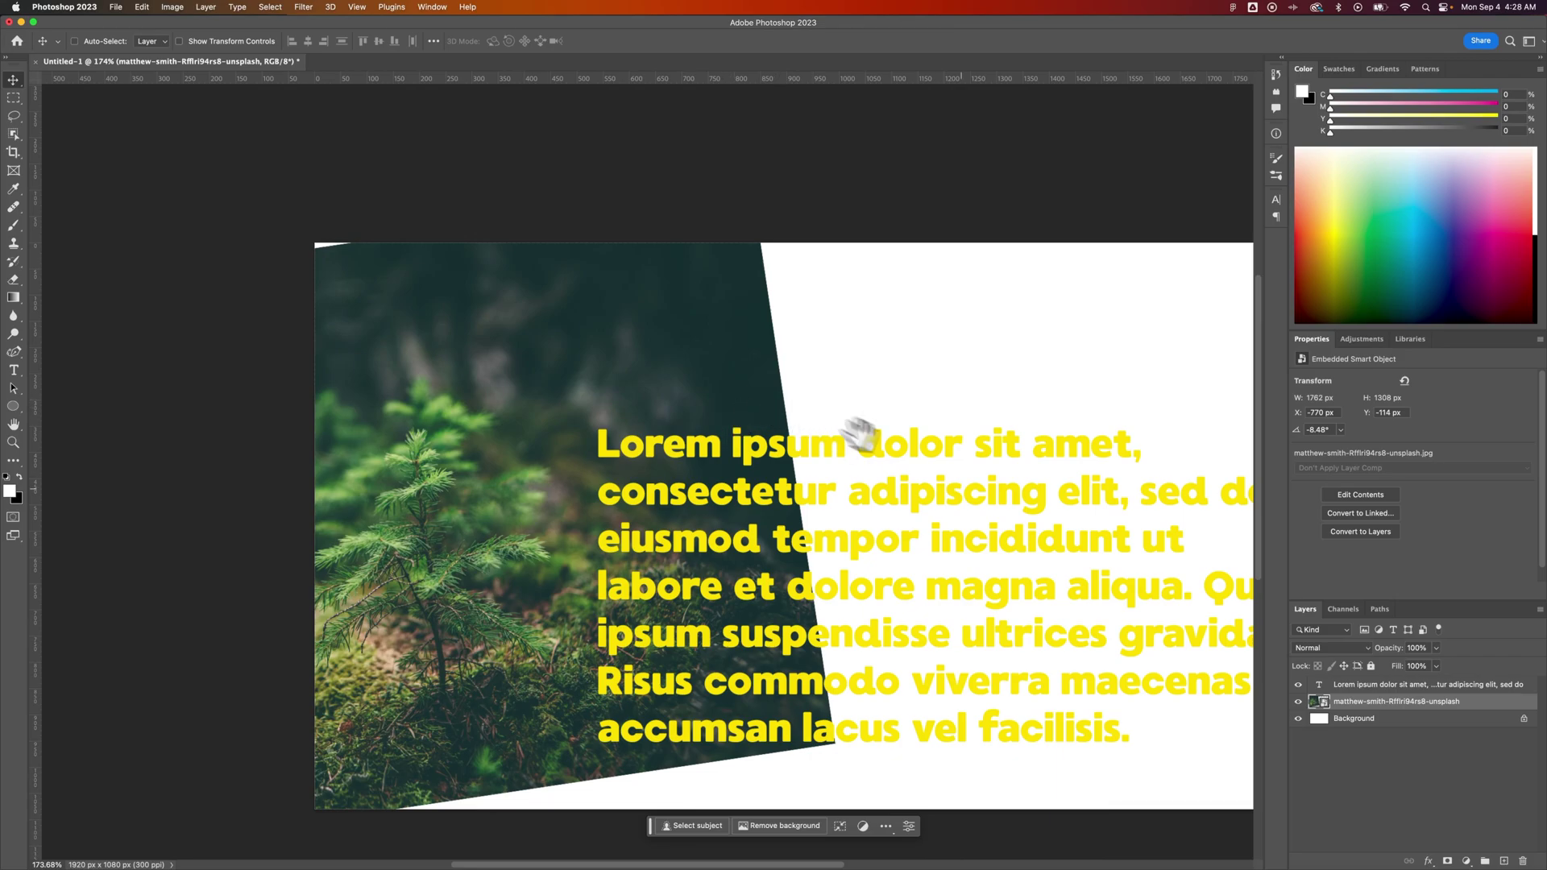
pyautogui.scroll(-2, 856, 422)
pyautogui.hscroll(2, 857, 422)
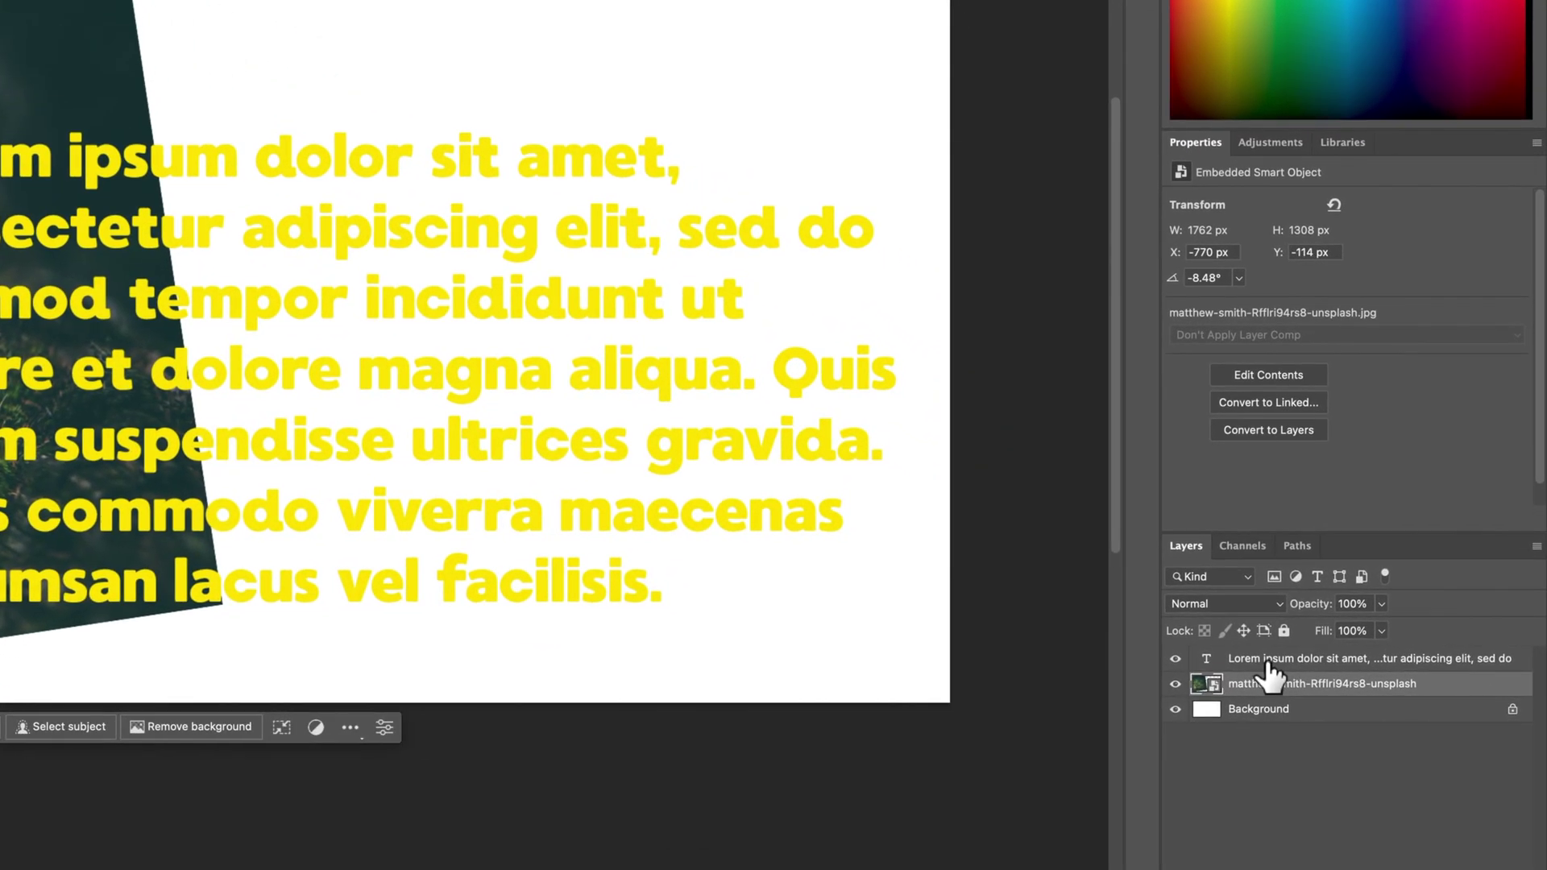
# Tilt the Lorem ipsum text about 5.4°, shrink it slightly, move it up-left and commit.
pyautogui.click(1269, 660)
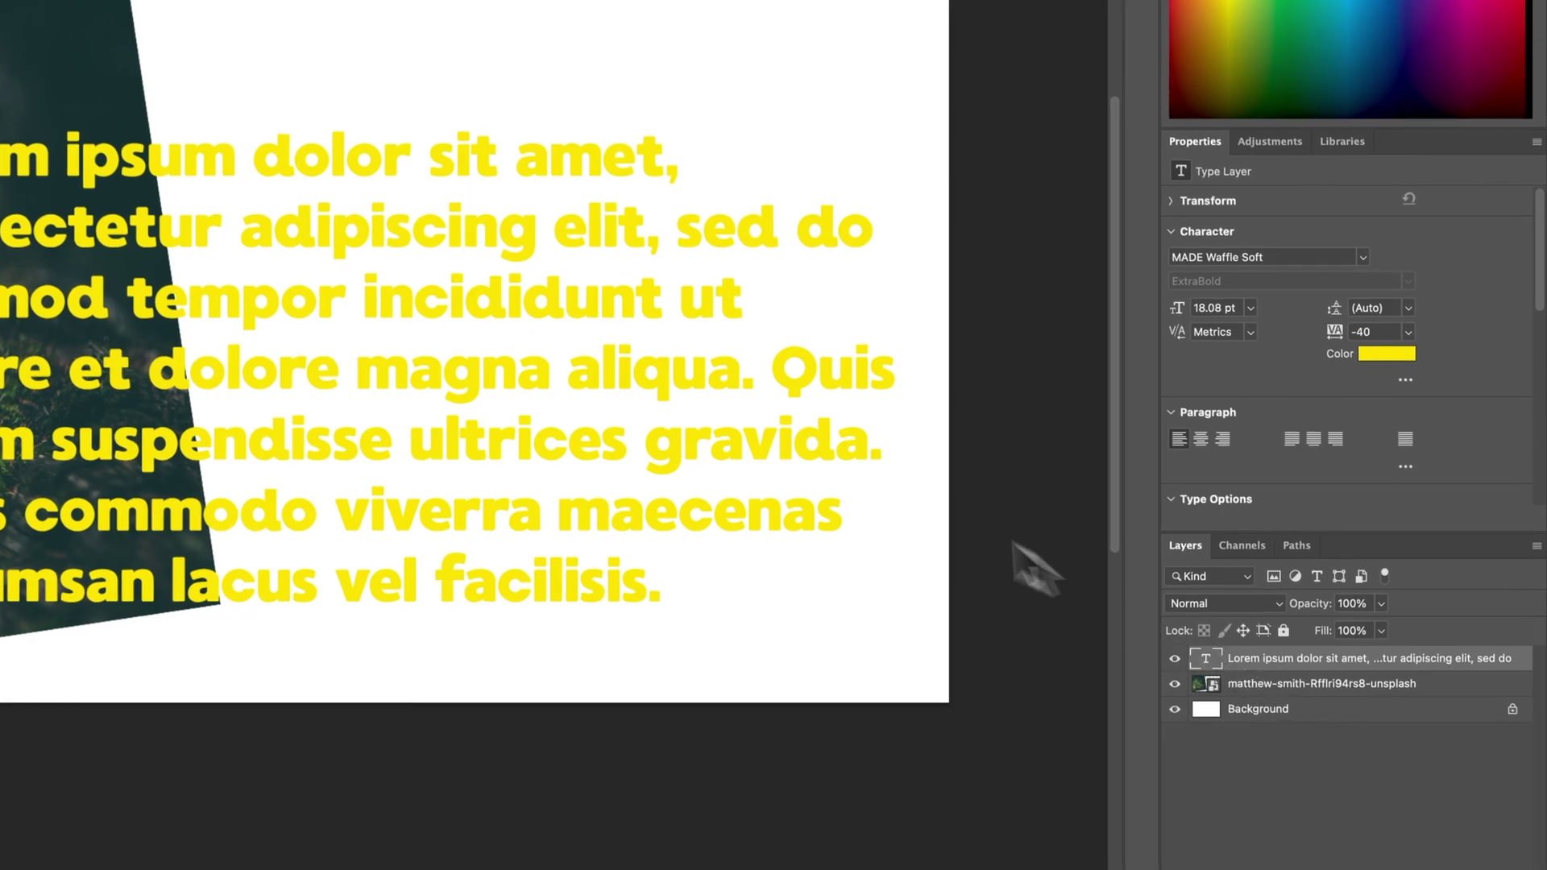
pyautogui.press('super+t')
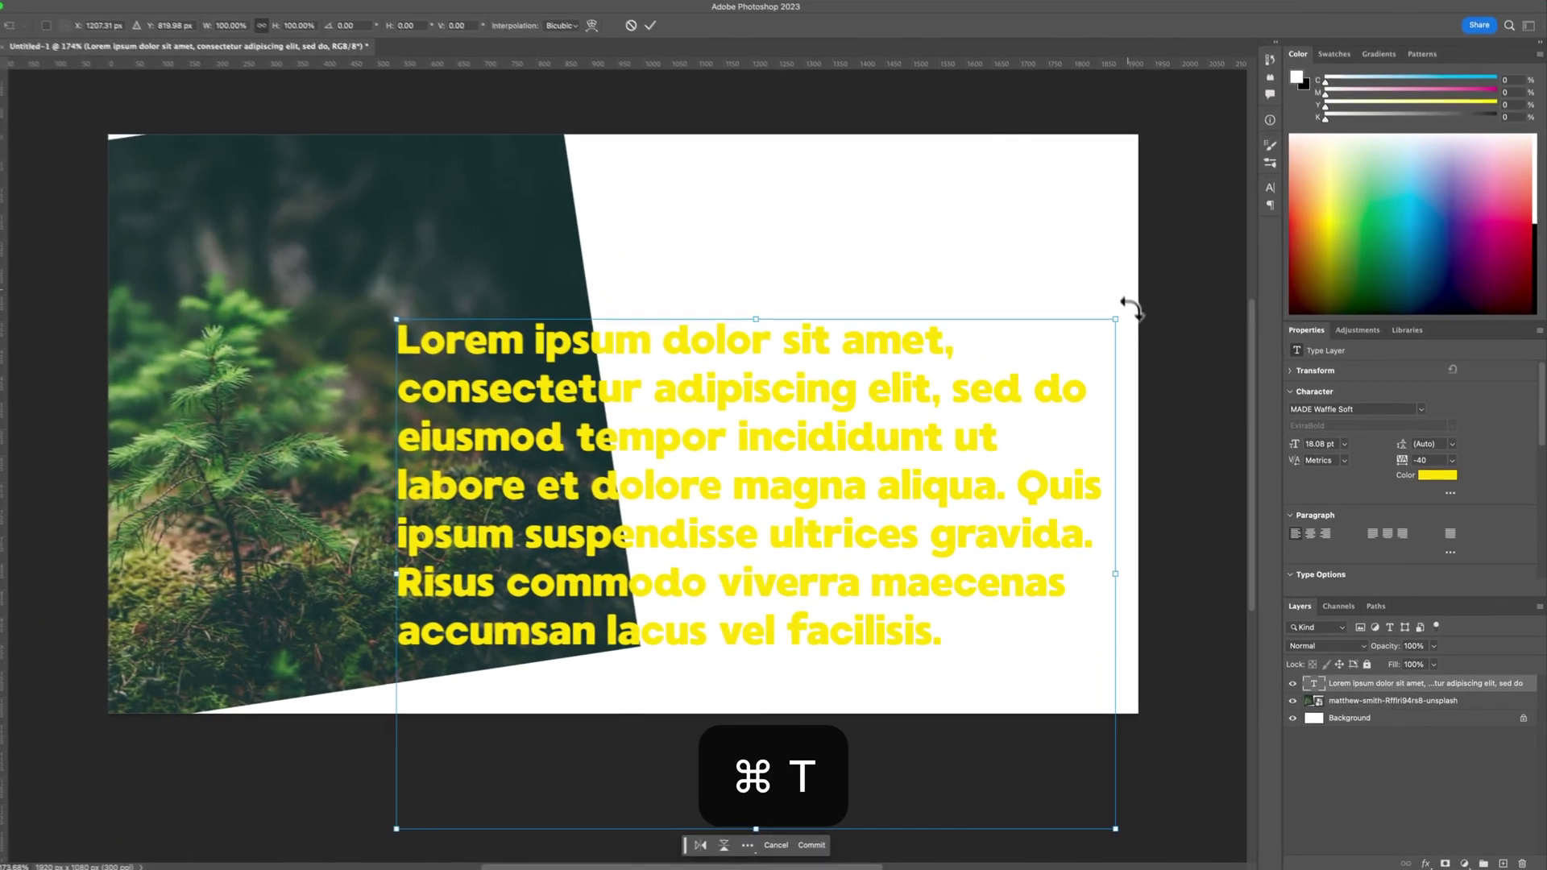
pyautogui.moveTo(1136, 302); pyautogui.dragTo(1127, 393)
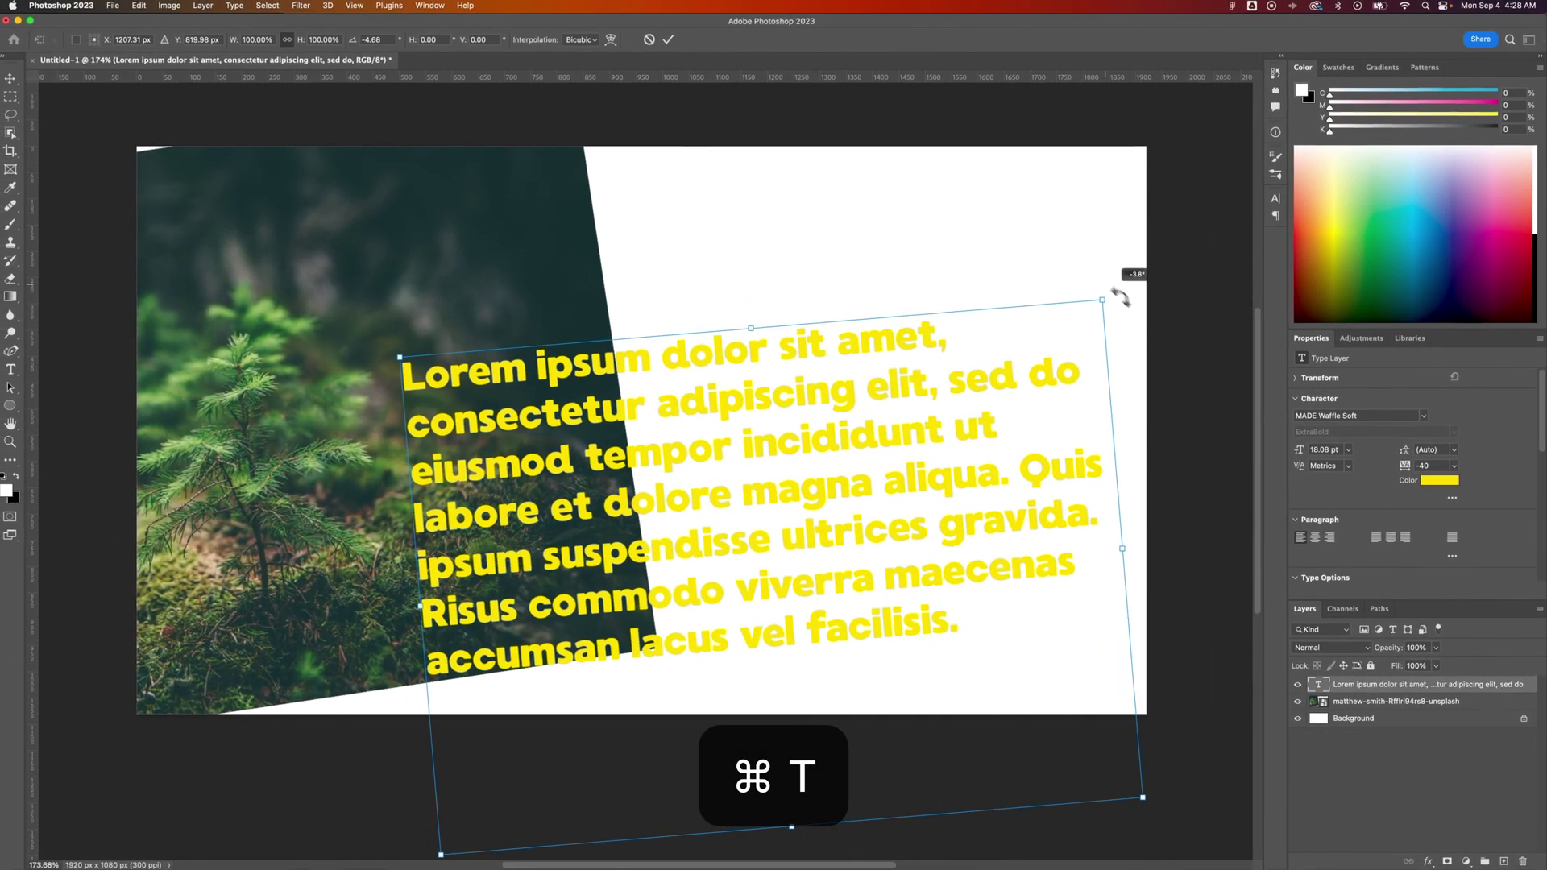
pyautogui.moveTo(967, 499); pyautogui.dragTo(906, 397)
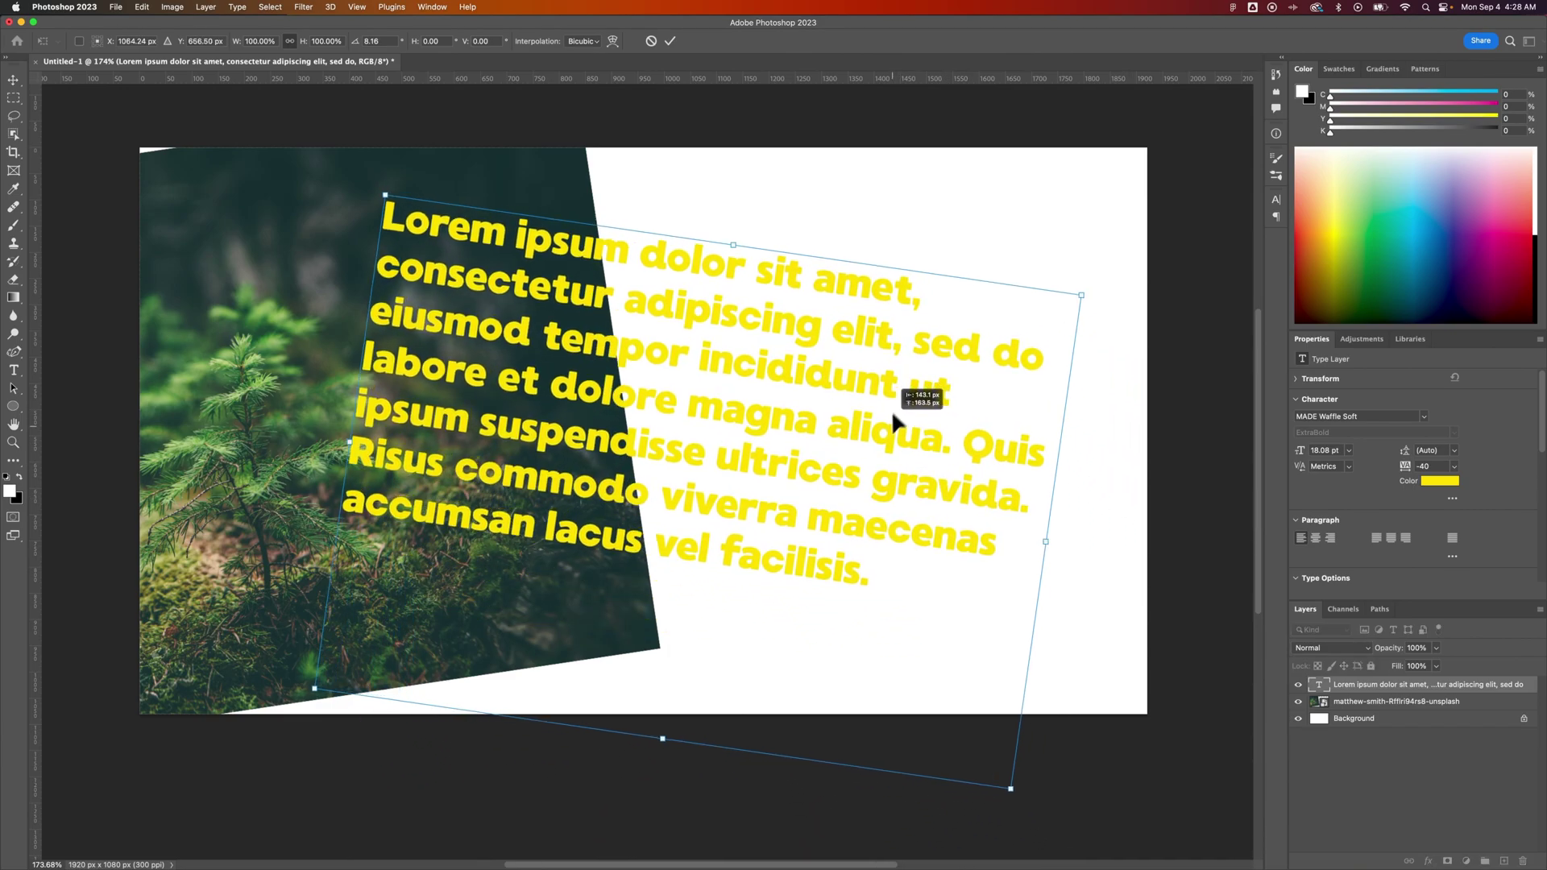
pyautogui.moveTo(1059, 522); pyautogui.dragTo(1040, 513)
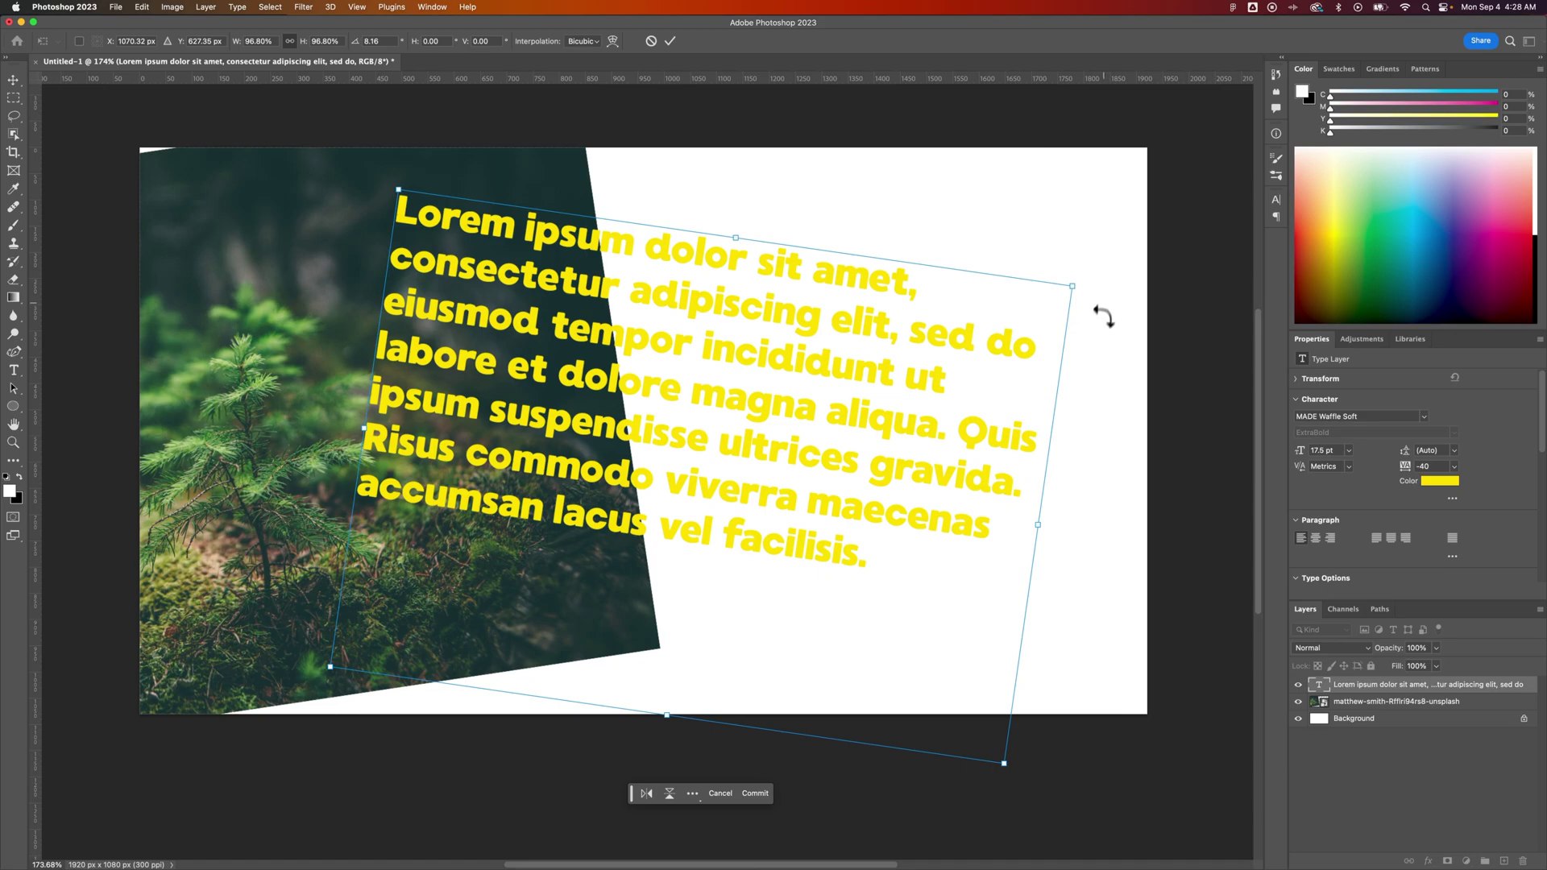
pyautogui.moveTo(1098, 318)
pyautogui.mouseDown()
pyautogui.moveTo(1082, 282)
pyautogui.moveTo(1060, 299)
pyautogui.mouseUp()
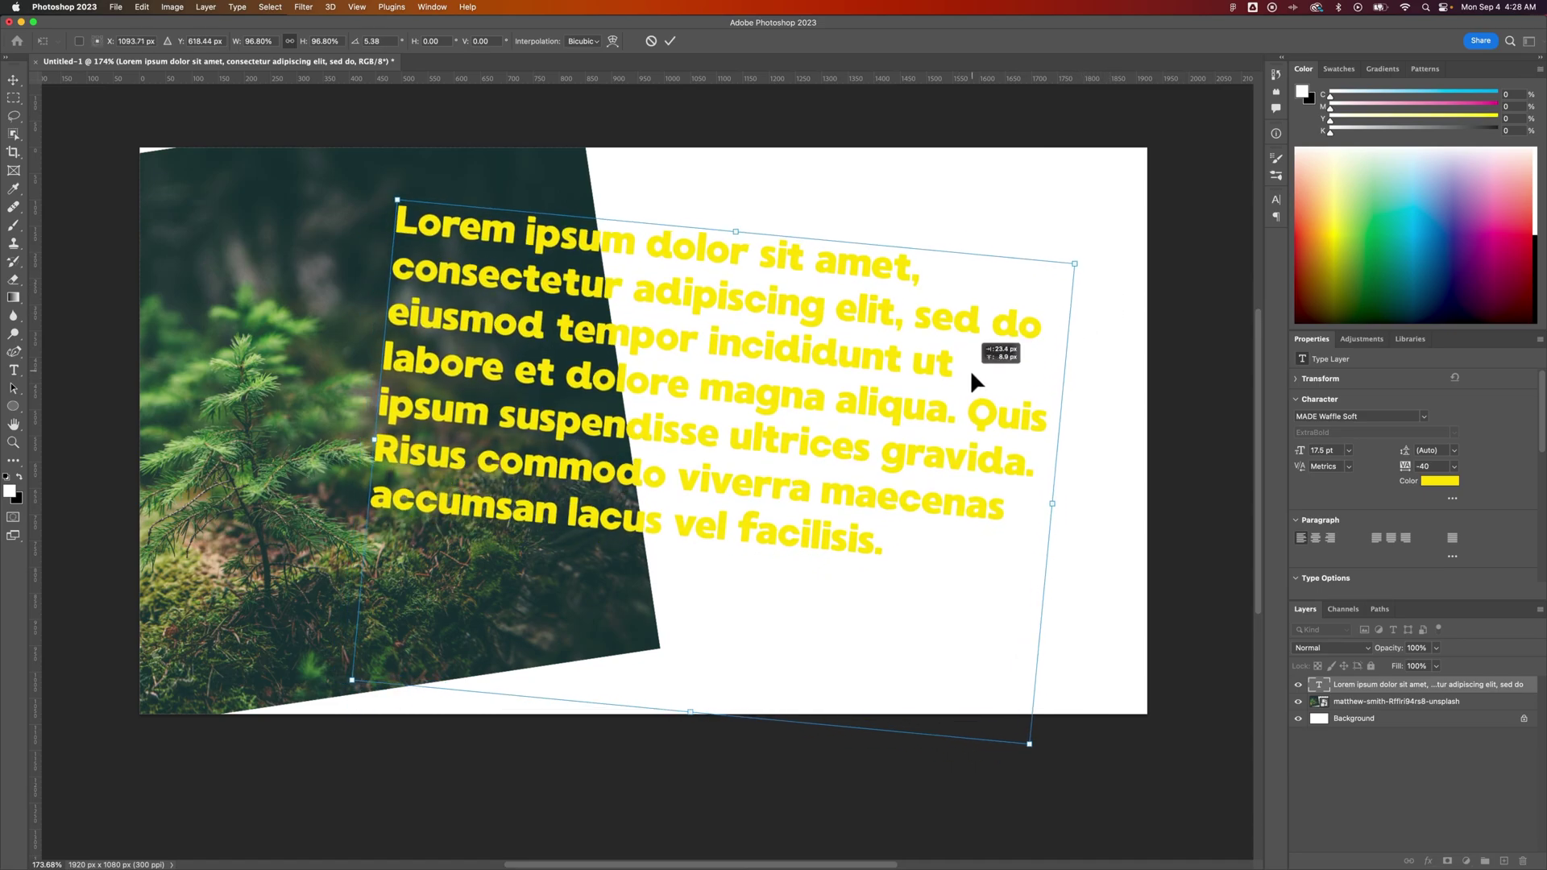
pyautogui.moveTo(970, 369); pyautogui.dragTo(986, 357)
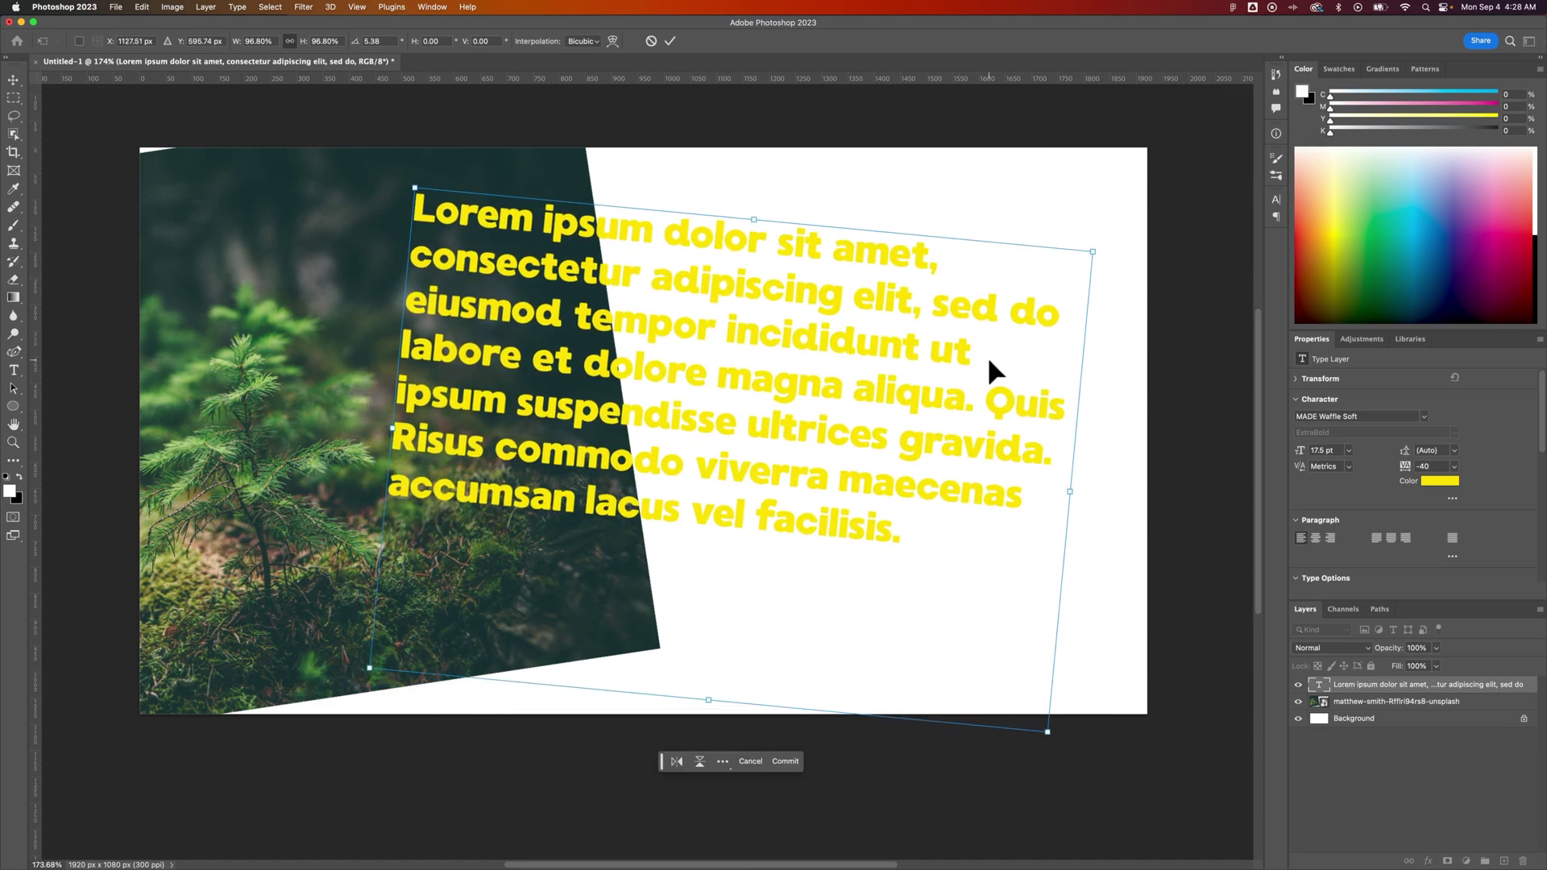
pyautogui.press('Return')
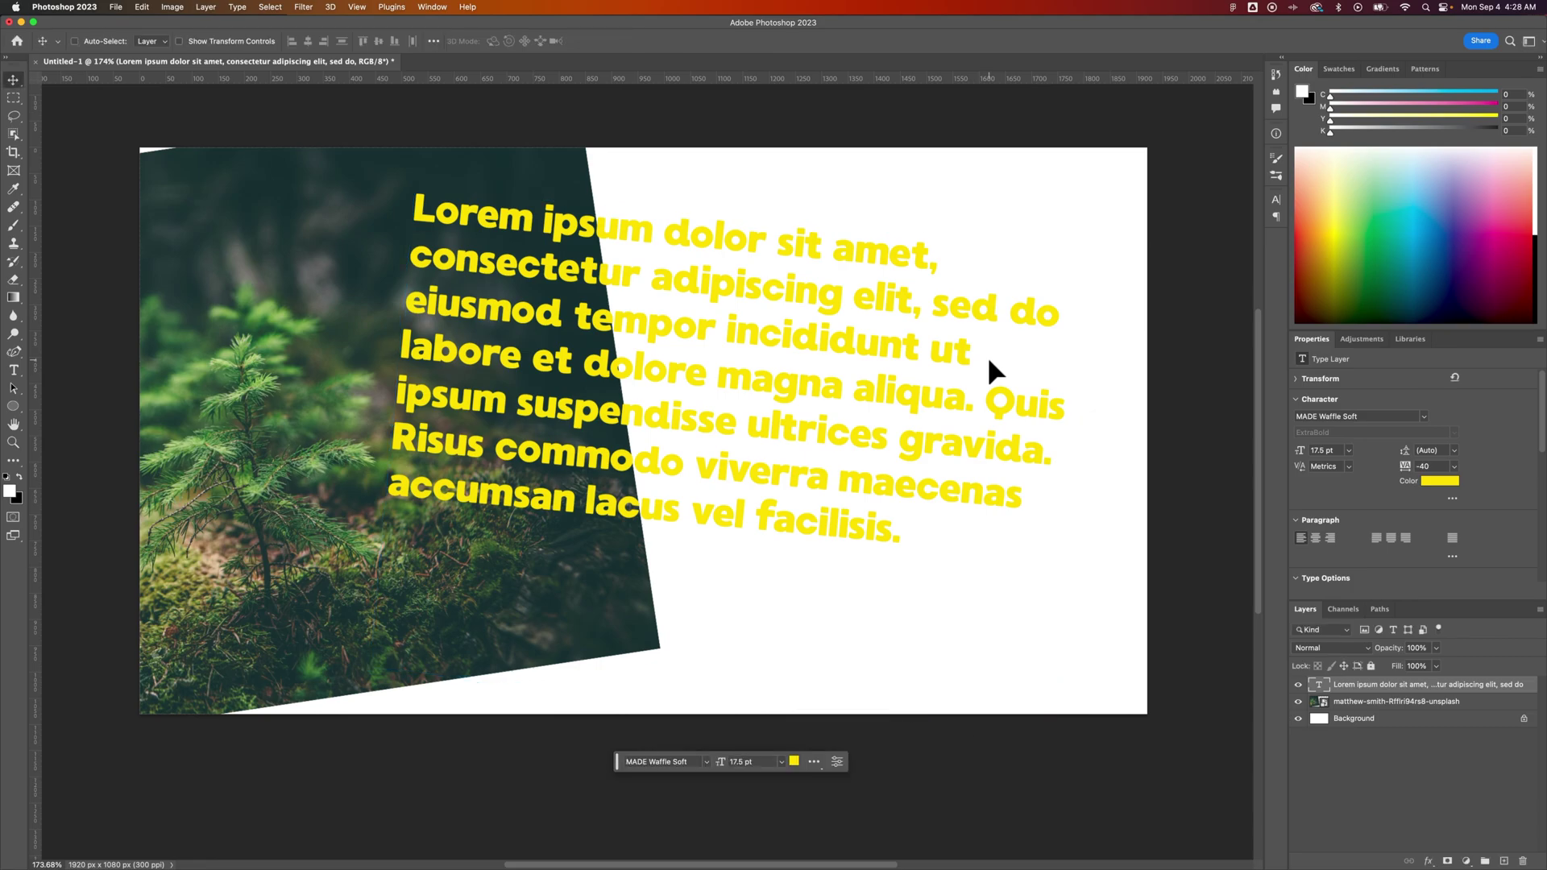